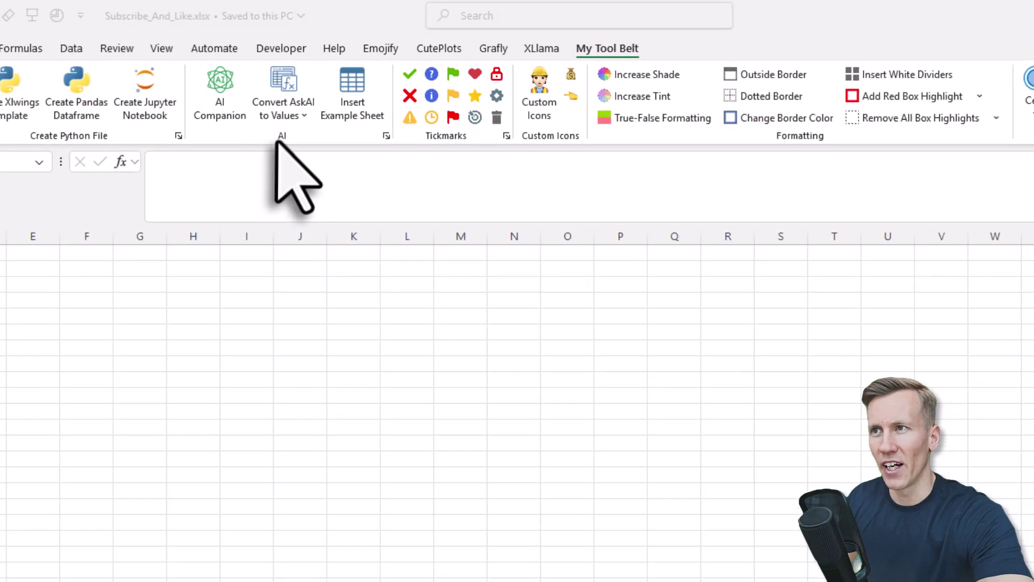
- Open the My Tool Belt AI Settings dialog from the AI group's launcher
left_click(385, 137)
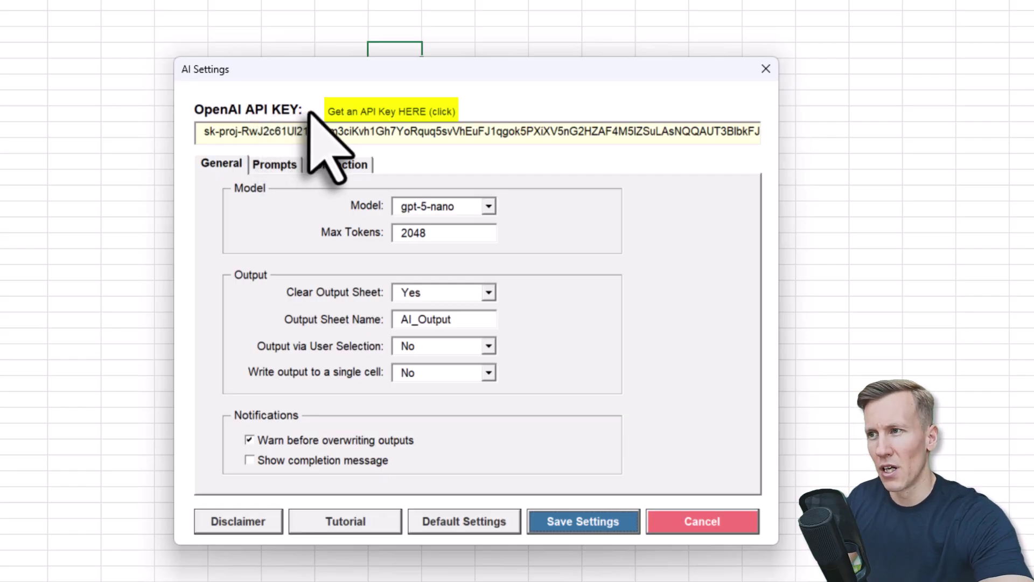
- Create and copy a new OpenAI secret key named mytoolbelt_test
left_click(337, 110)
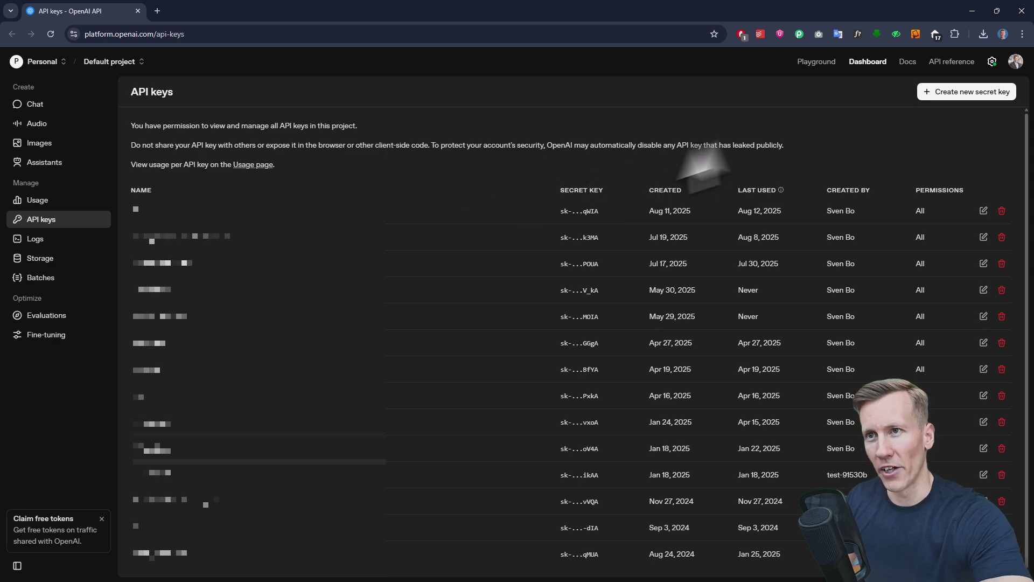
left_click(978, 93)
left_click(539, 301)
type("mytoolbelt_test")
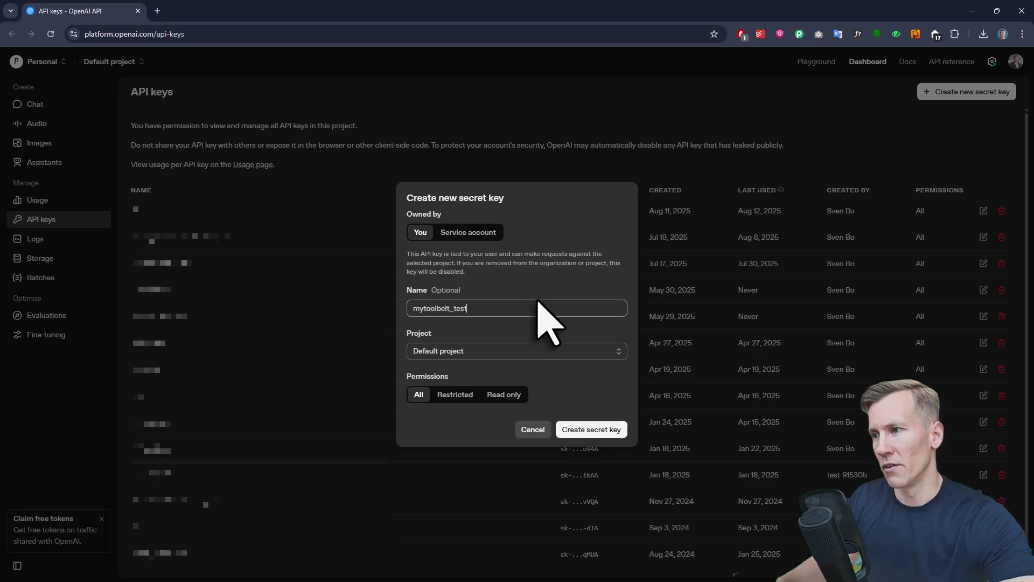
left_click(584, 432)
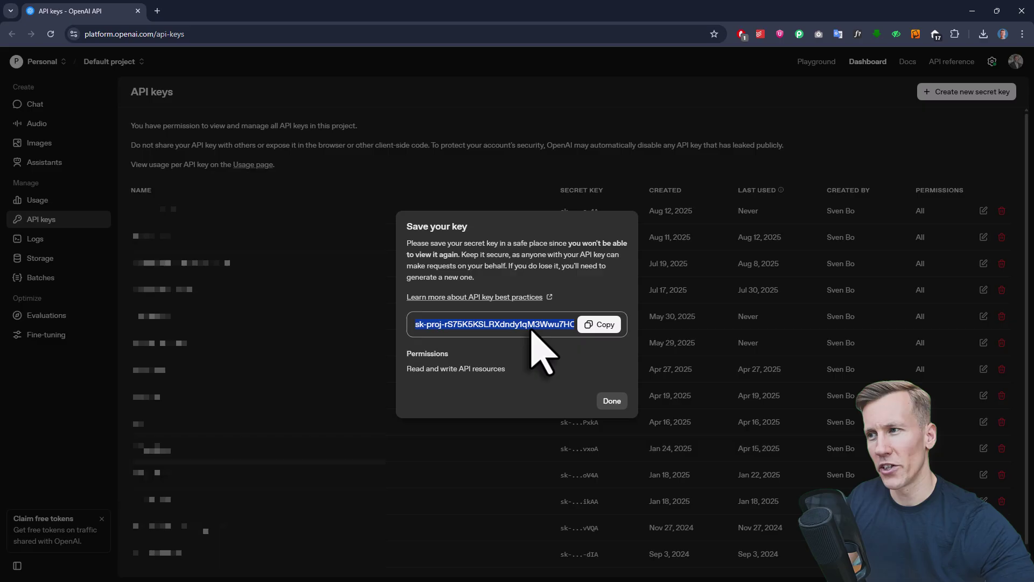
left_click(598, 323)
- Replace the old key in the add-in's API key field with the new secret key
left_click(973, 11)
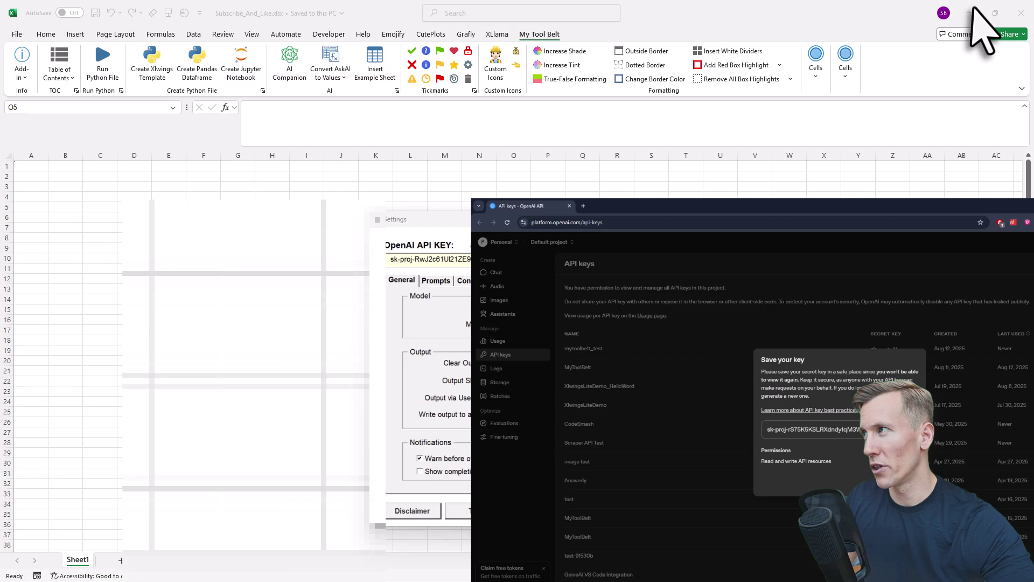
left_click(506, 259)
key("ctrl+a")
key("ctrl+v")
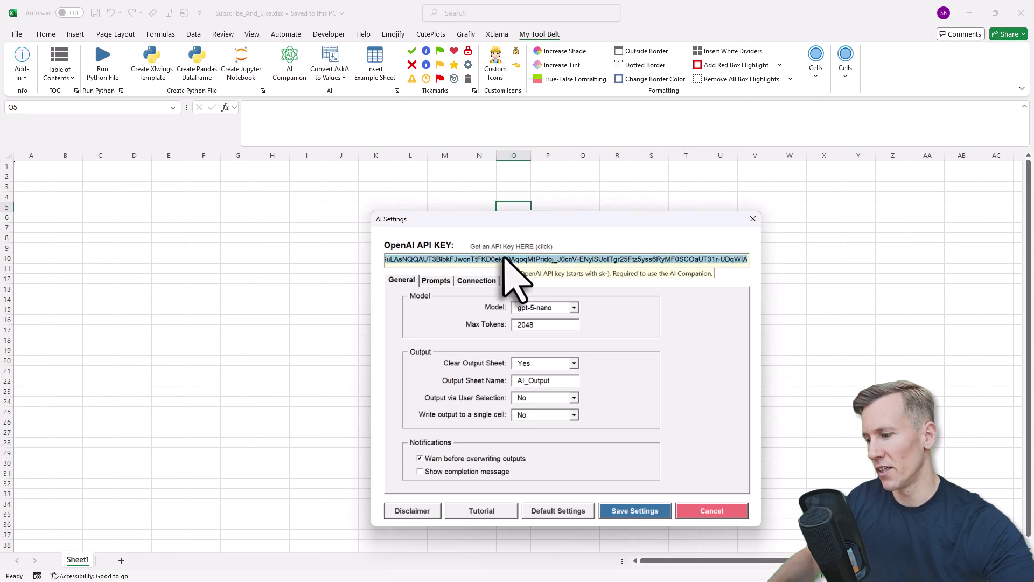
key("BackSpace")
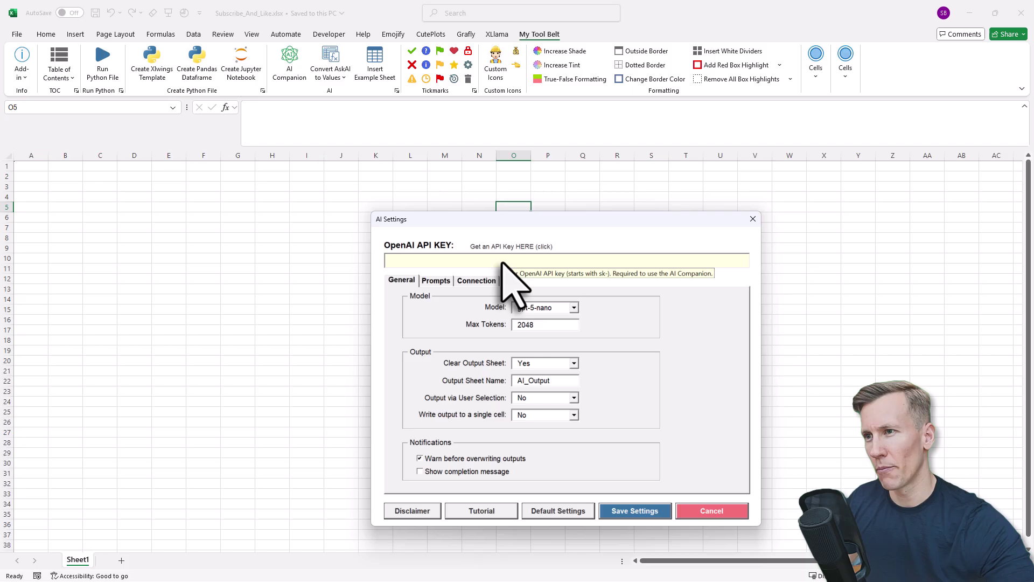
right_click(505, 264)
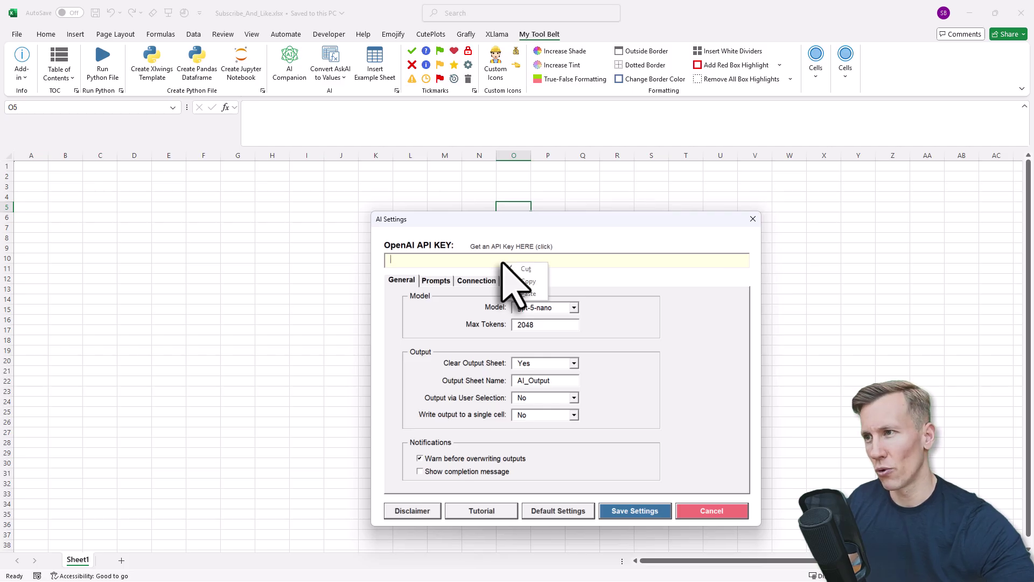
left_click(530, 293)
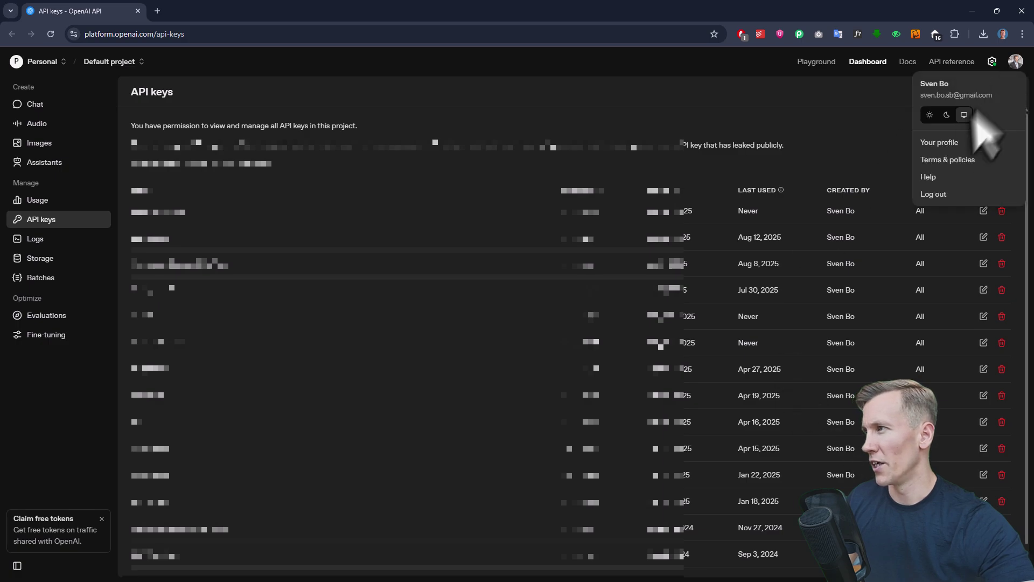
- Check the OpenAI billing overview showing the $4.21 credit balance, then return to Excel
left_click(952, 142)
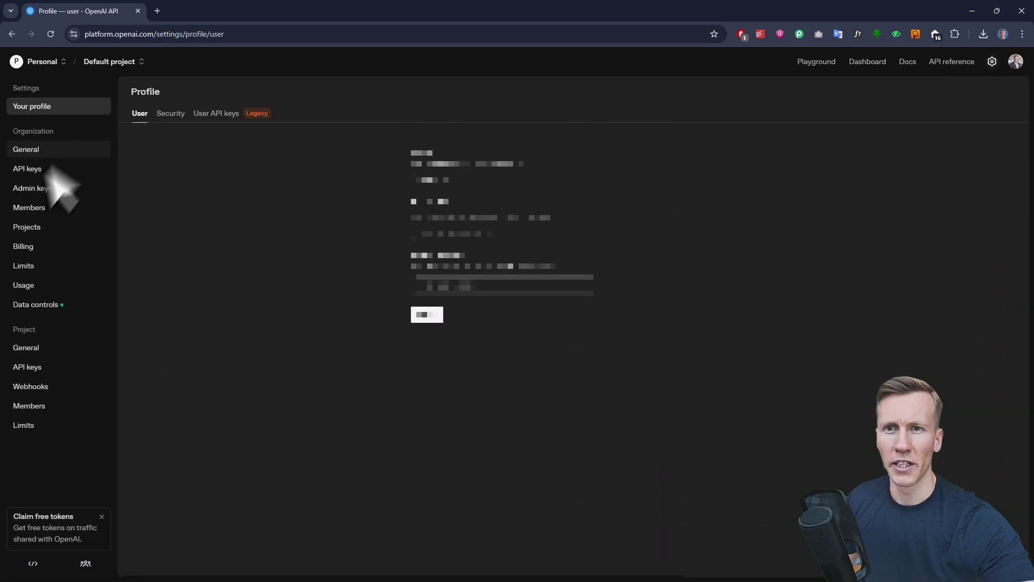
left_click(33, 247)
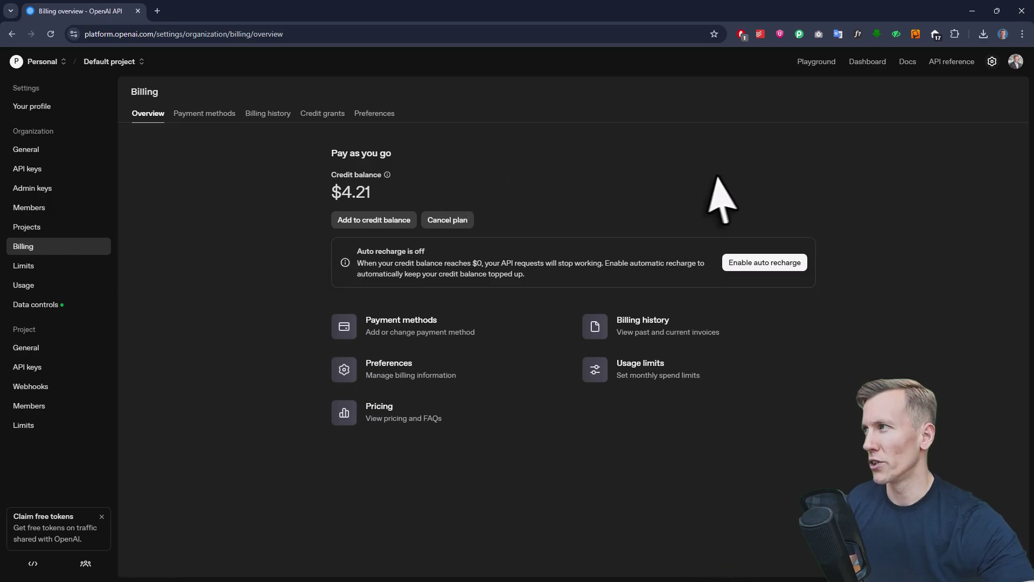
left_click(971, 11)
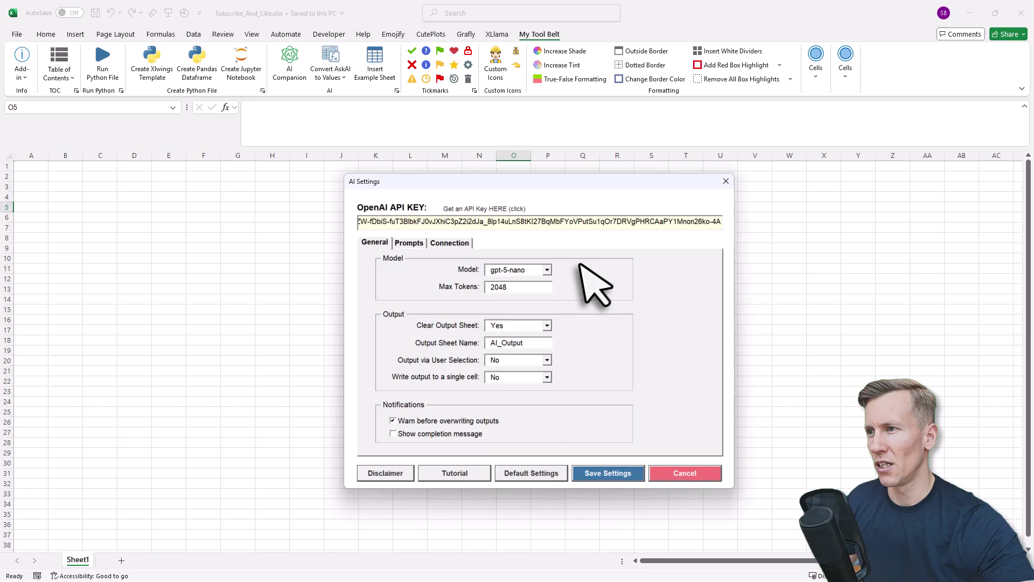
- Keep gpt-5-nano in the Model list and save the AI settings
left_click(548, 270)
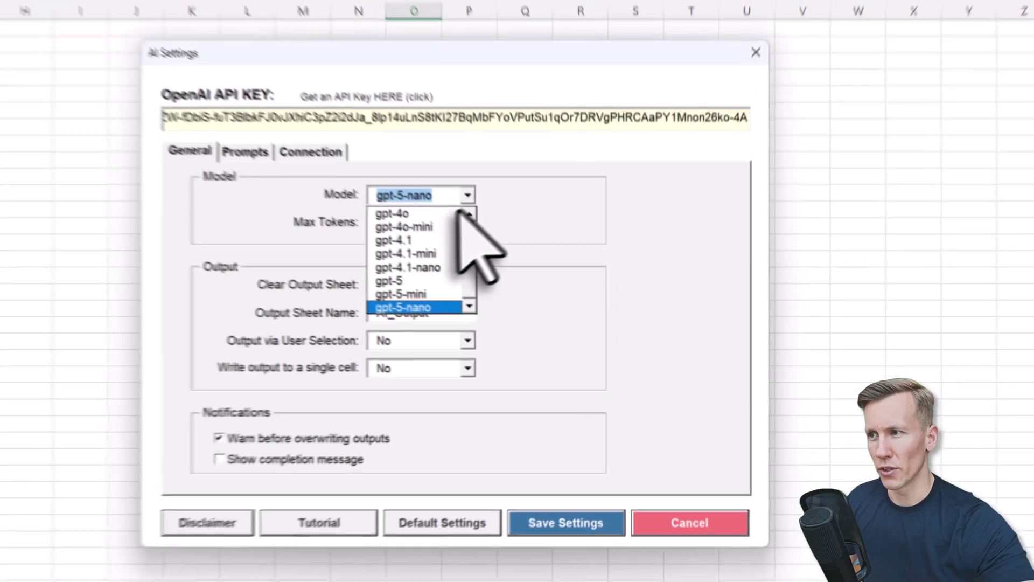
scroll(463, 212, "up", 2)
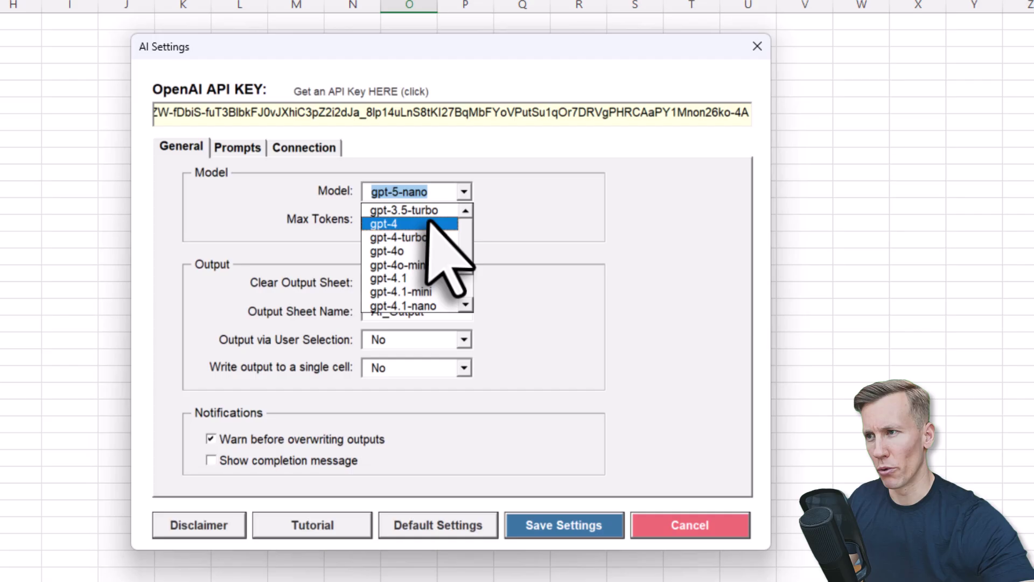
scroll(462, 295, "down", 2)
scroll(462, 295, "down", 1)
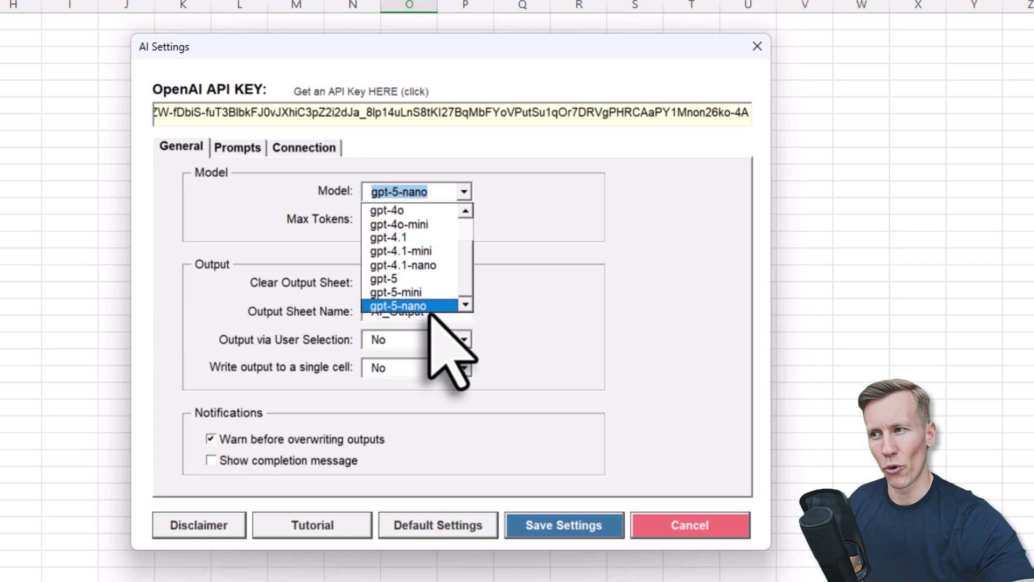
left_click(431, 308)
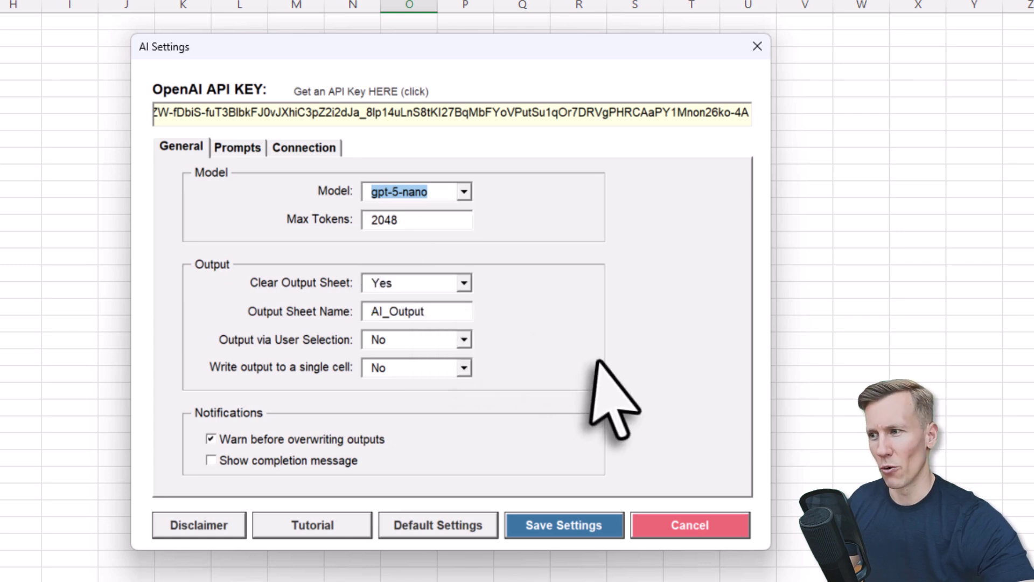
left_click(566, 530)
left_click(431, 294)
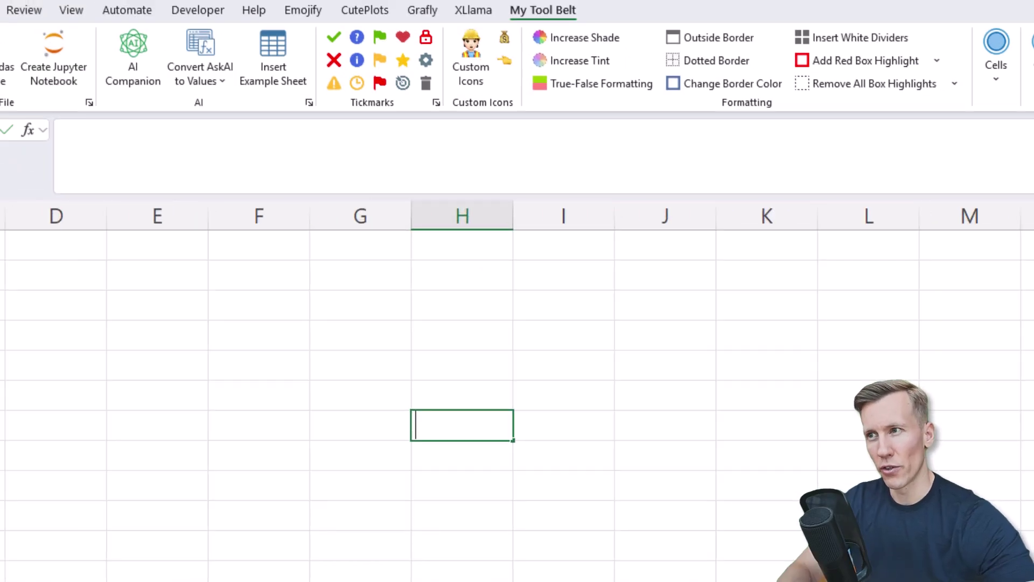
type("=too")
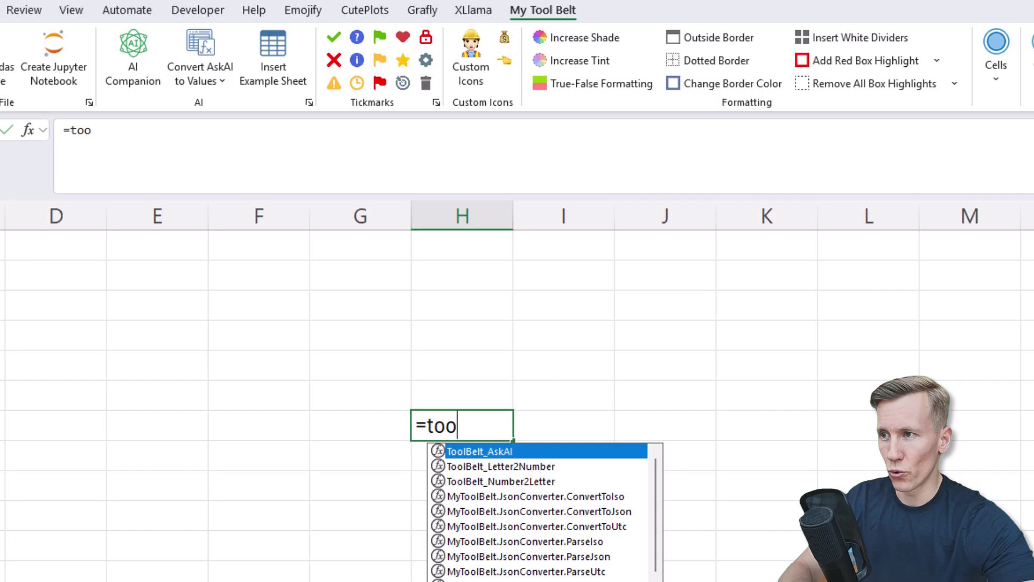
type("l")
- Enter a ToolBelt_AskAI formula asking if Excel or Google Sheets is better, in one sentence
key("Tab")
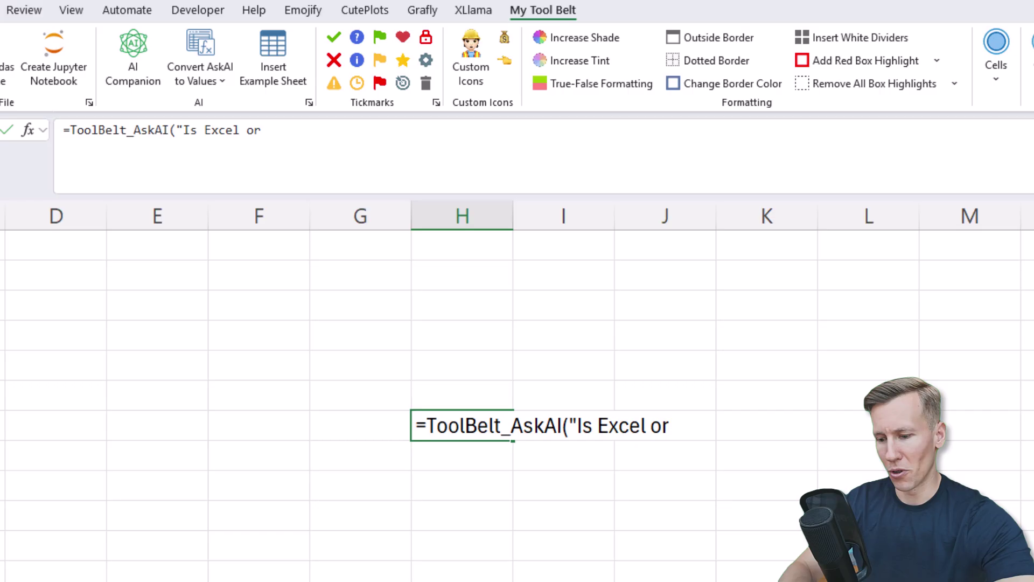
type("ette")
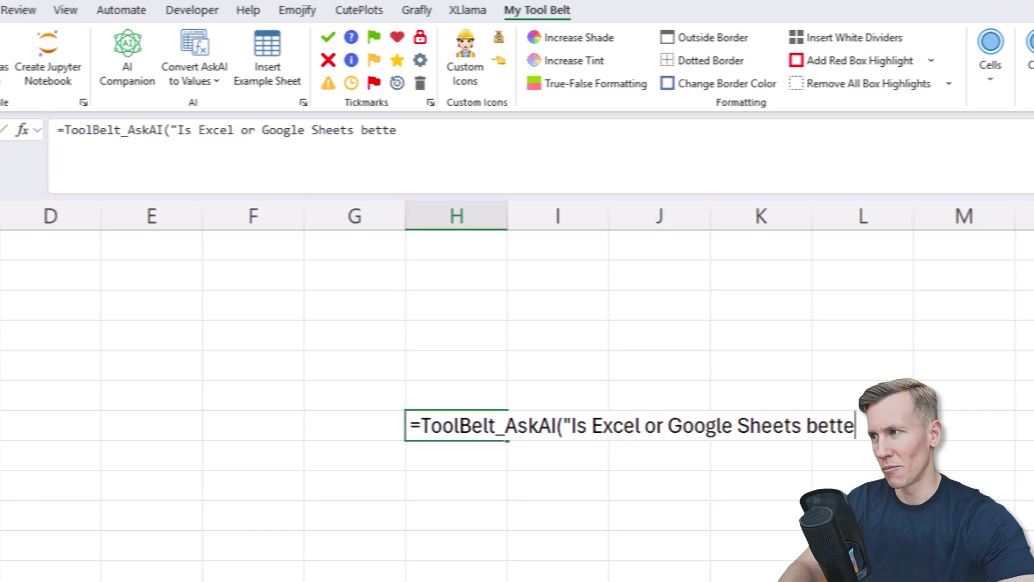
type("r. Answer in one sentece\"")
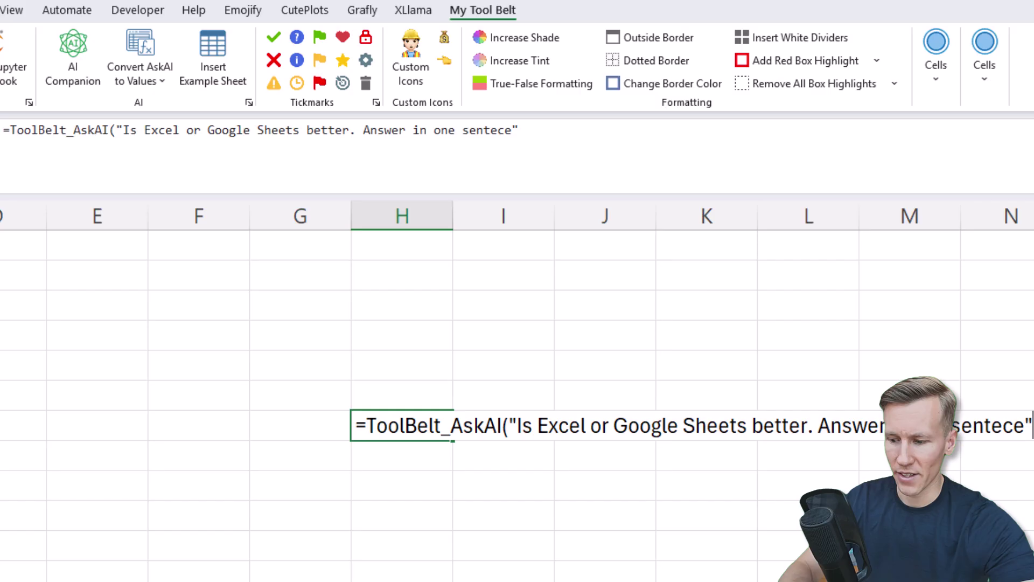
type(")")
key("Return")
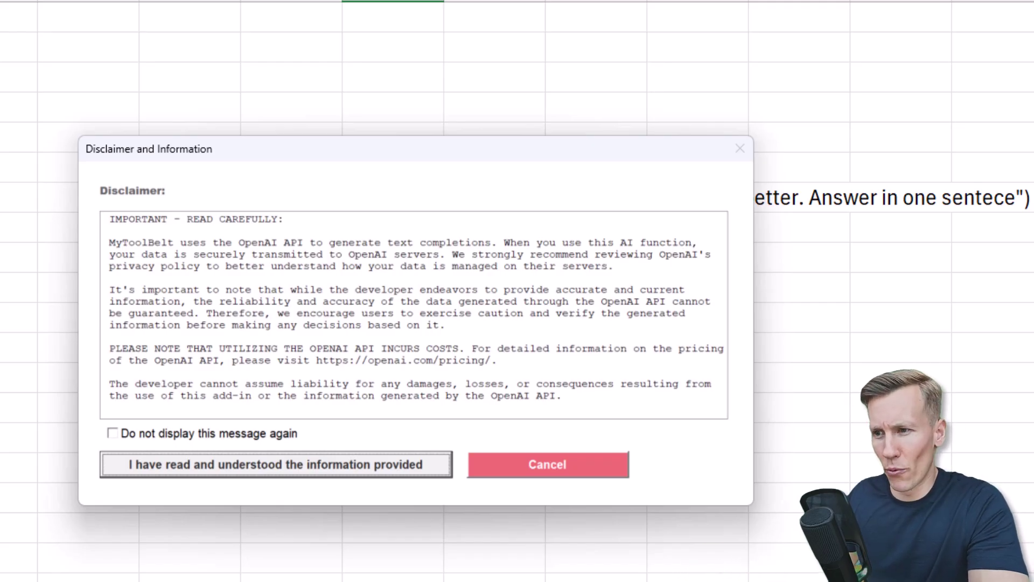
- Accept the AI disclaimer, suppressing it in future, and commit the H7 formula
left_click(112, 434)
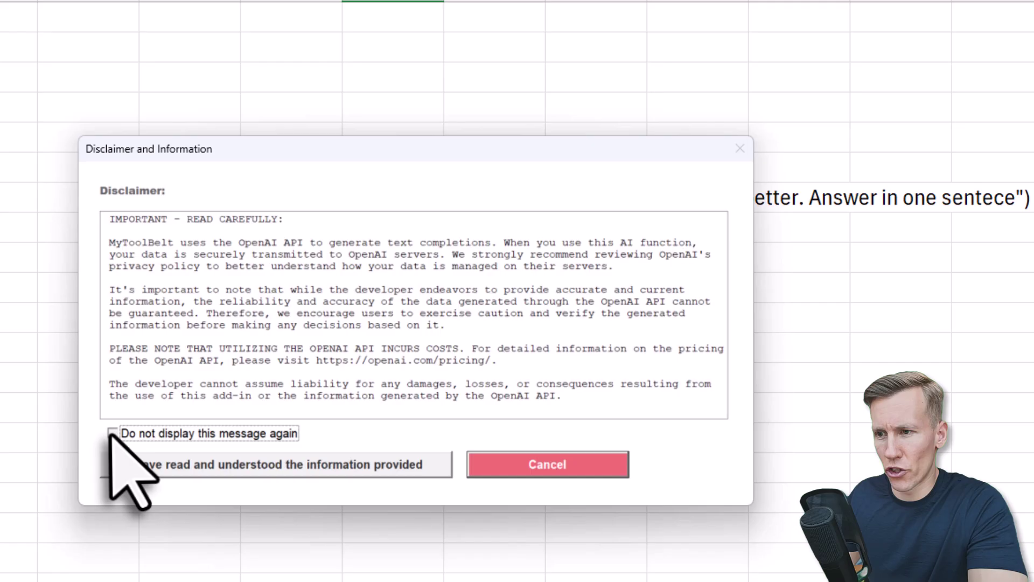
left_click(170, 474)
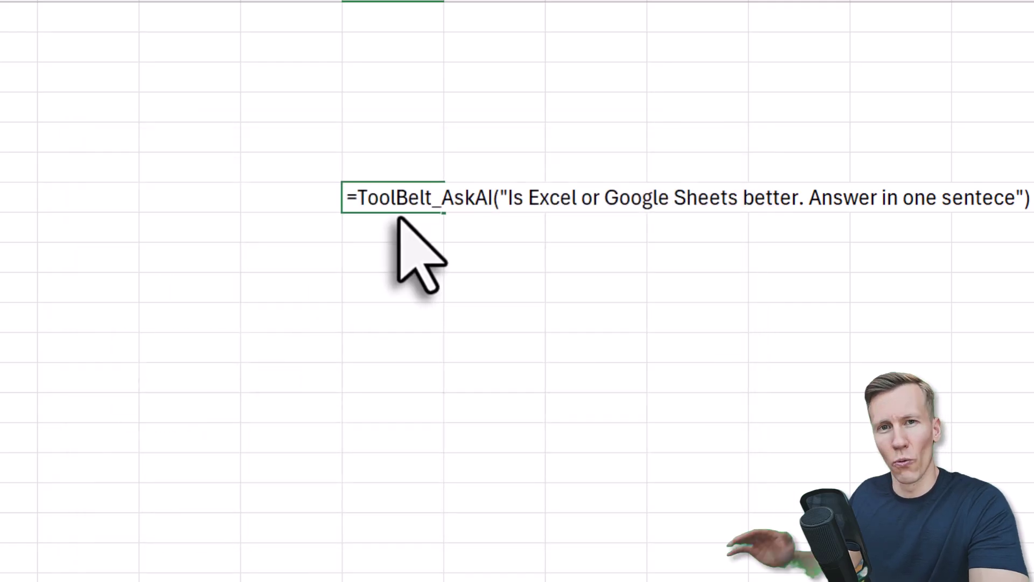
key("Return")
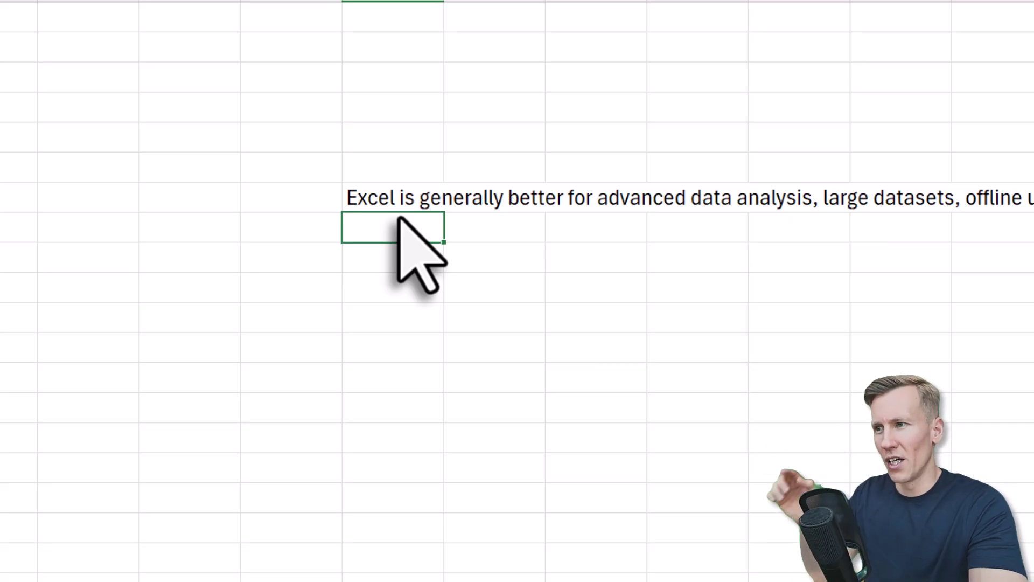
- Wrap and top-align the H7 answer and widen column H
left_click(489, 285)
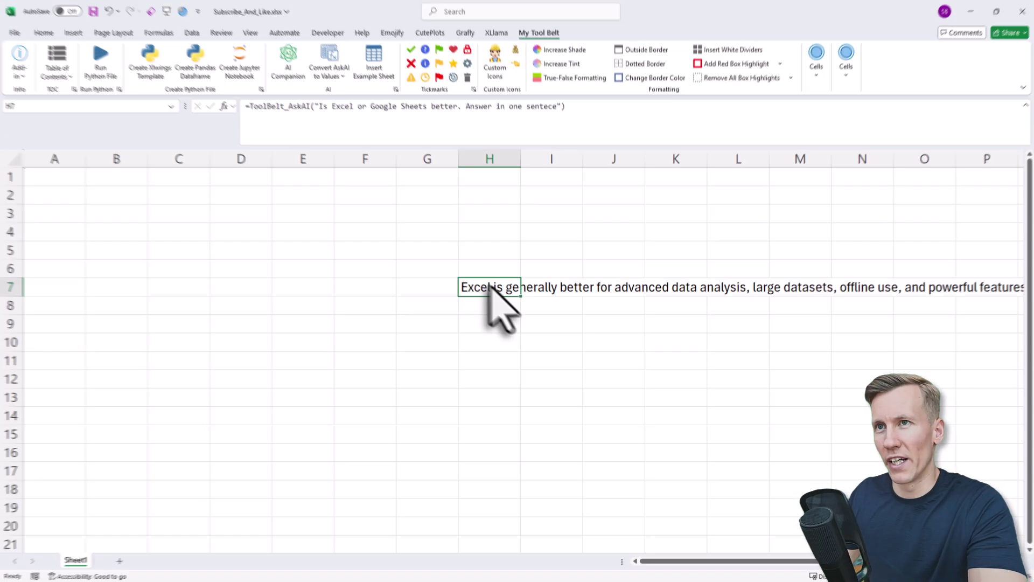
left_click(39, 33)
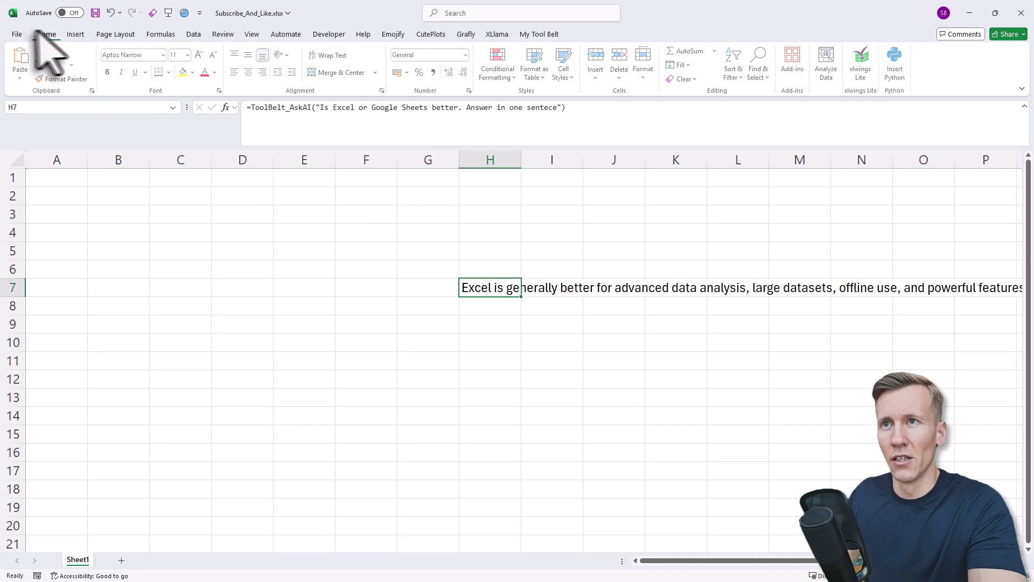
left_click(332, 57)
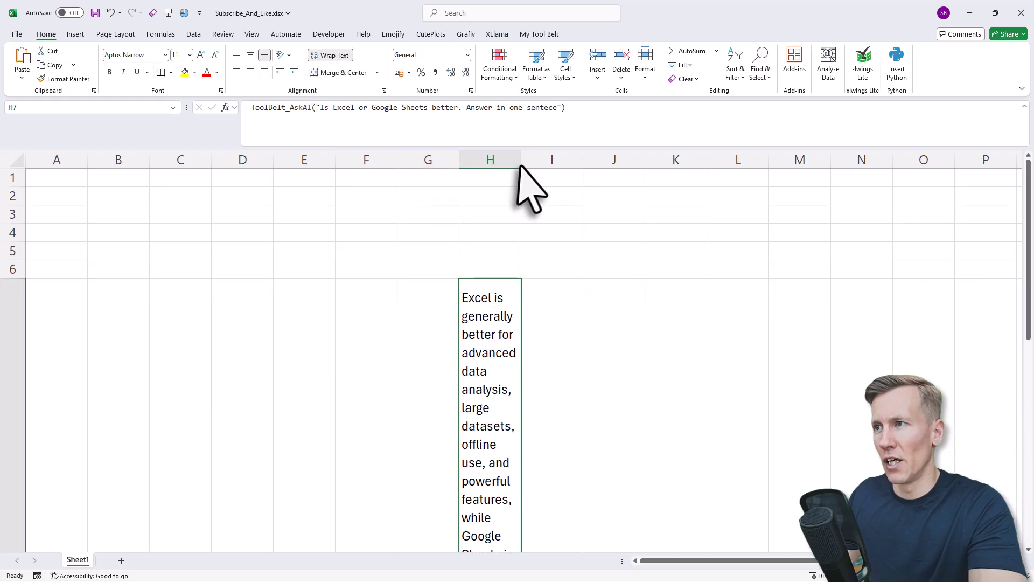
left_click_drag(521, 159, 655, 160)
left_click(236, 55)
scroll(636, 300, "up", 1)
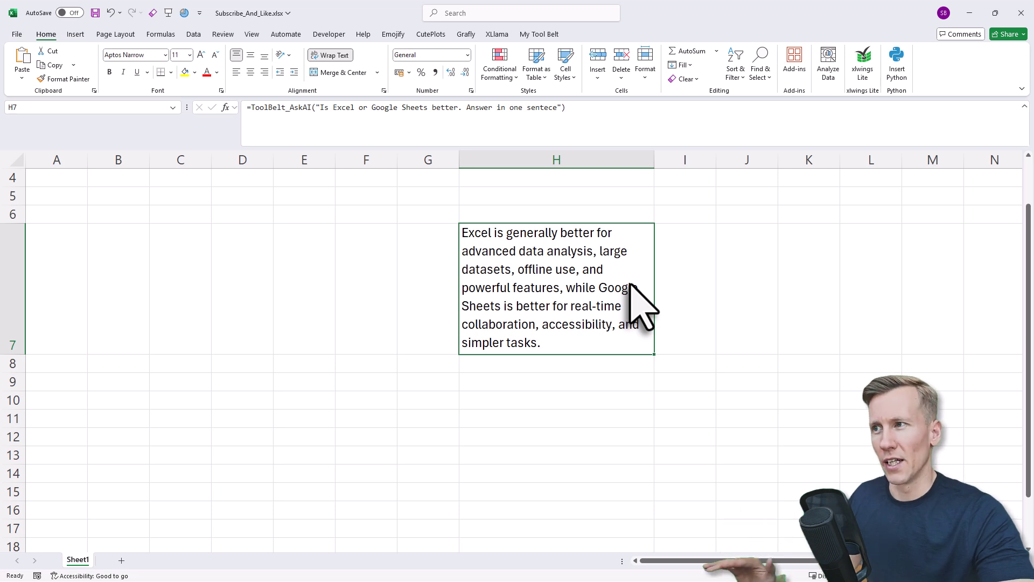
- Insert the AICompanion_Examples sheet and review its prompt instructions and Example Text column
left_click(539, 34)
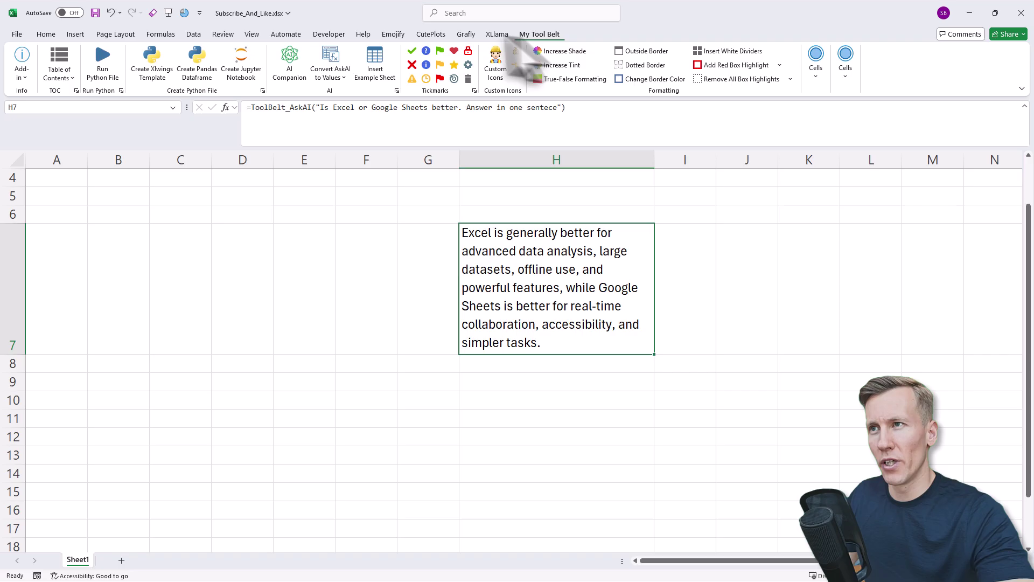
left_click(375, 60)
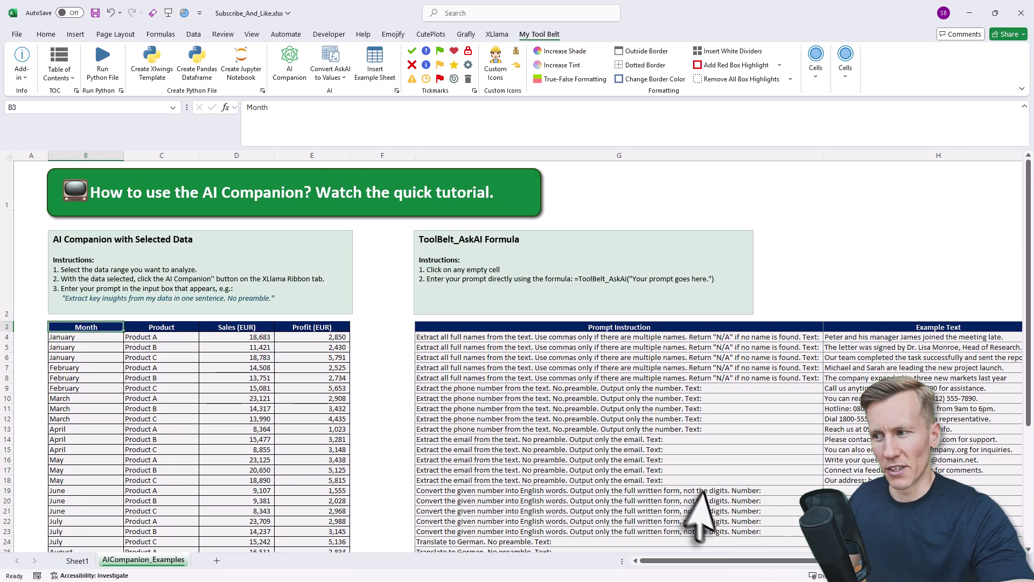
scroll(668, 568, "right", 5)
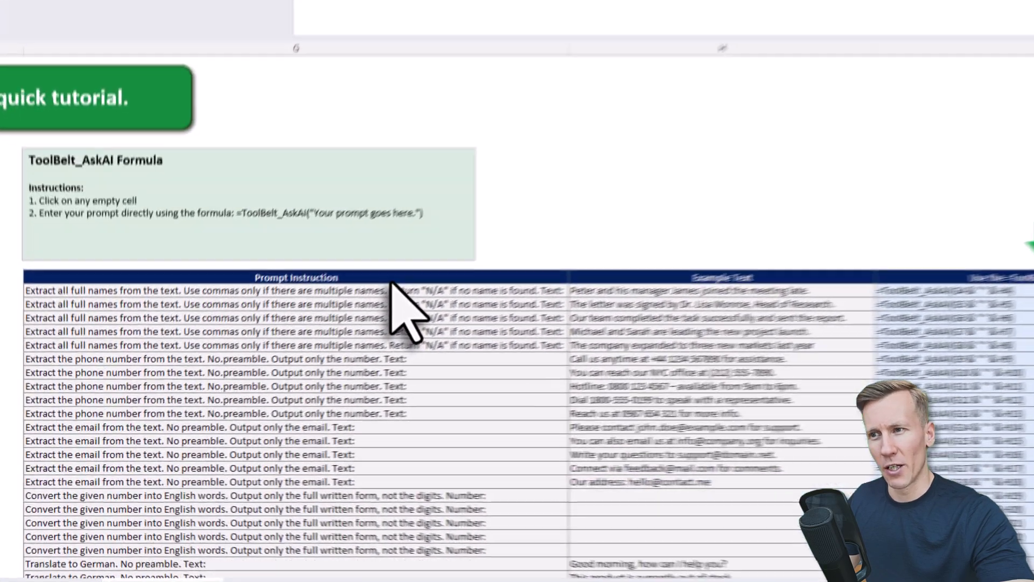
left_click_drag(317, 332, 341, 496)
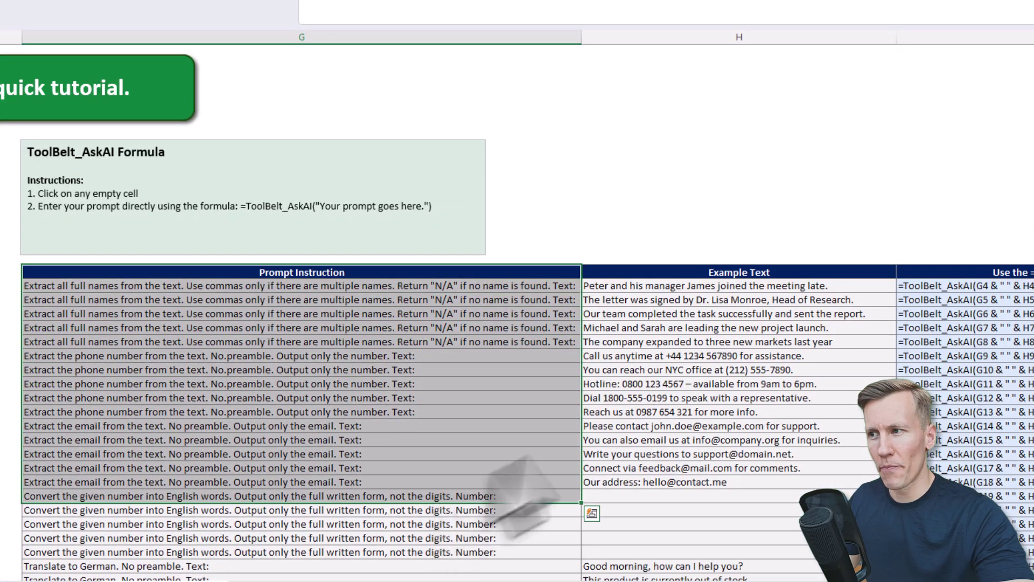
left_click(718, 277)
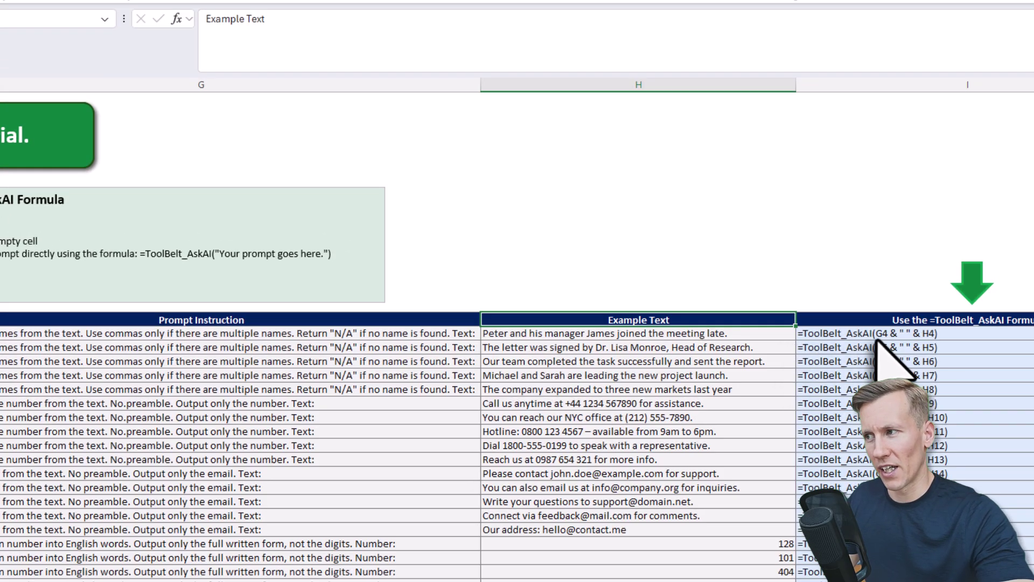
- Remove the leading apostrophe from I4's AskAI formula so it returns 'Peter, James'
left_click(859, 333)
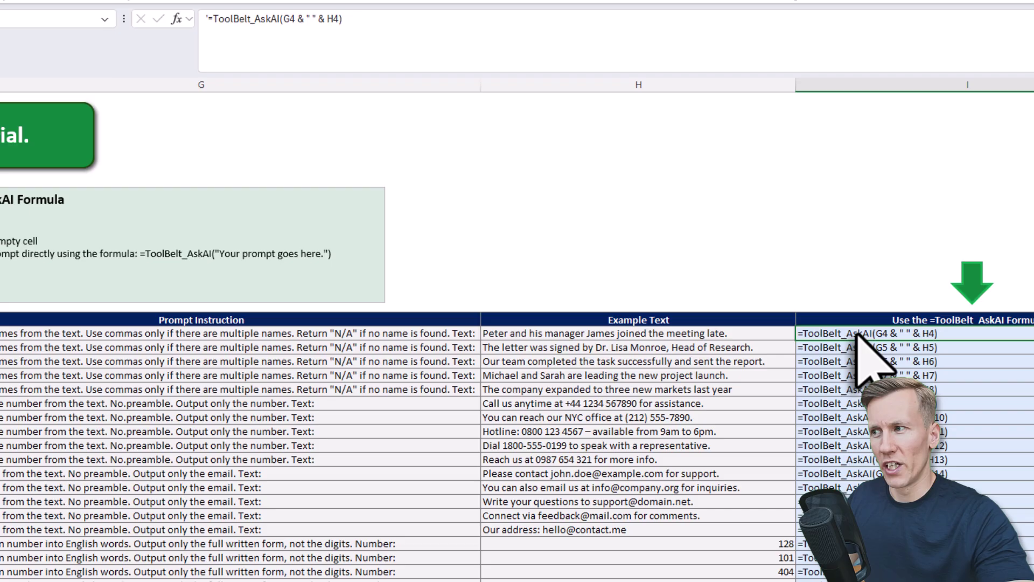
left_click(211, 30)
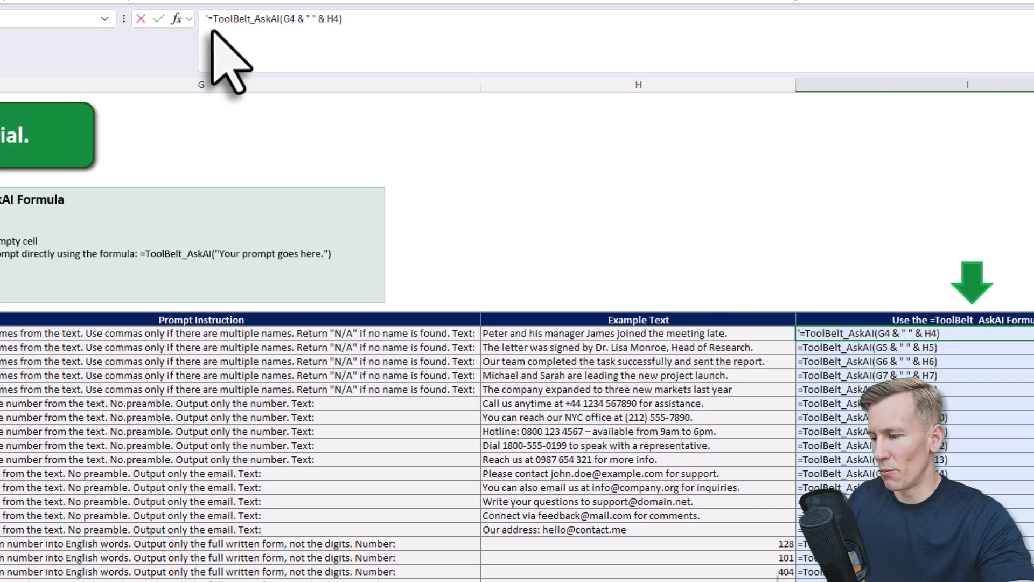
key("Delete")
key("Return")
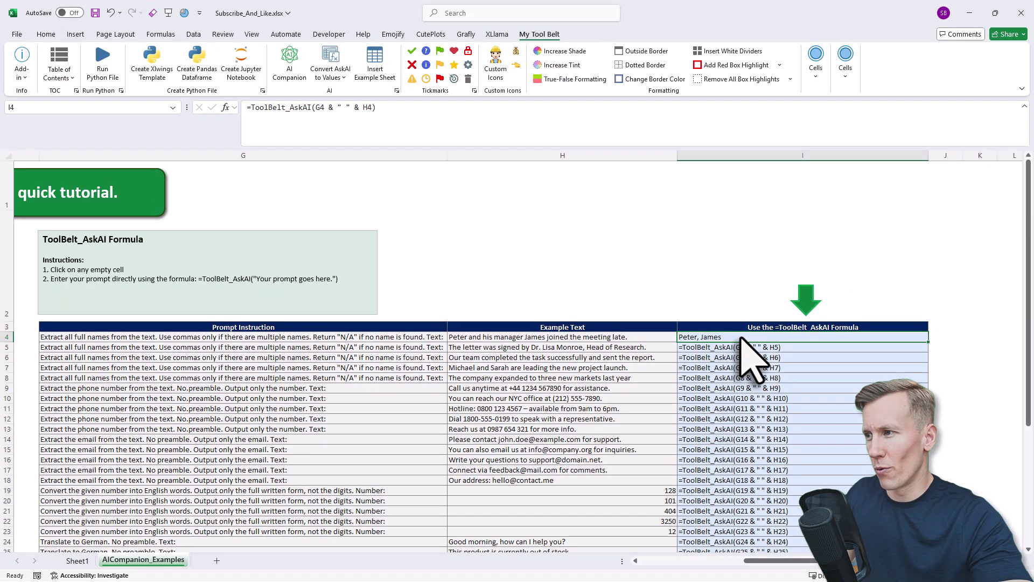
scroll(921, 356, "down", 1)
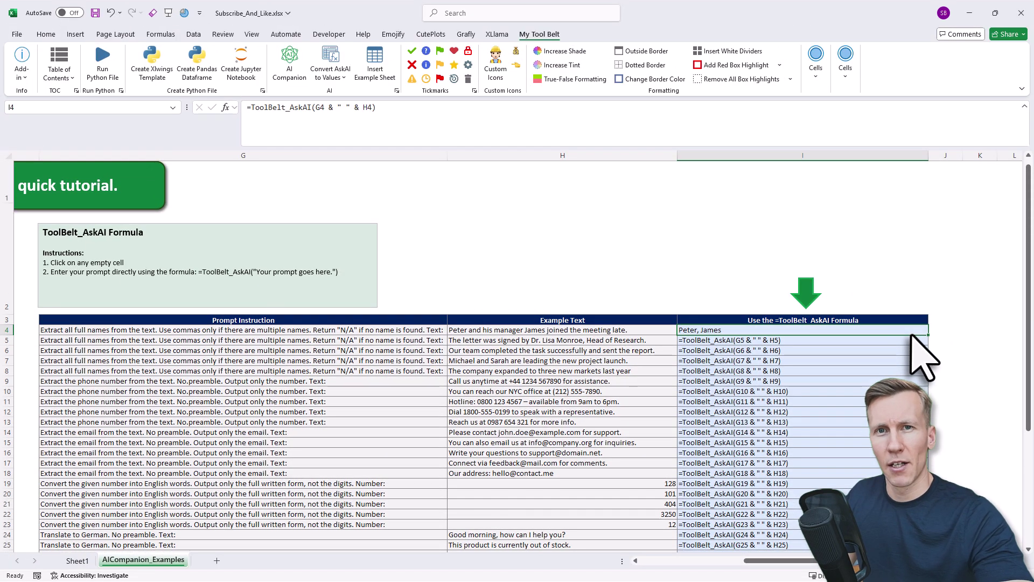
- Fill I4's ToolBelt_AskAI formula down column I to the last prompt row
left_click_drag(928, 334, 928, 334)
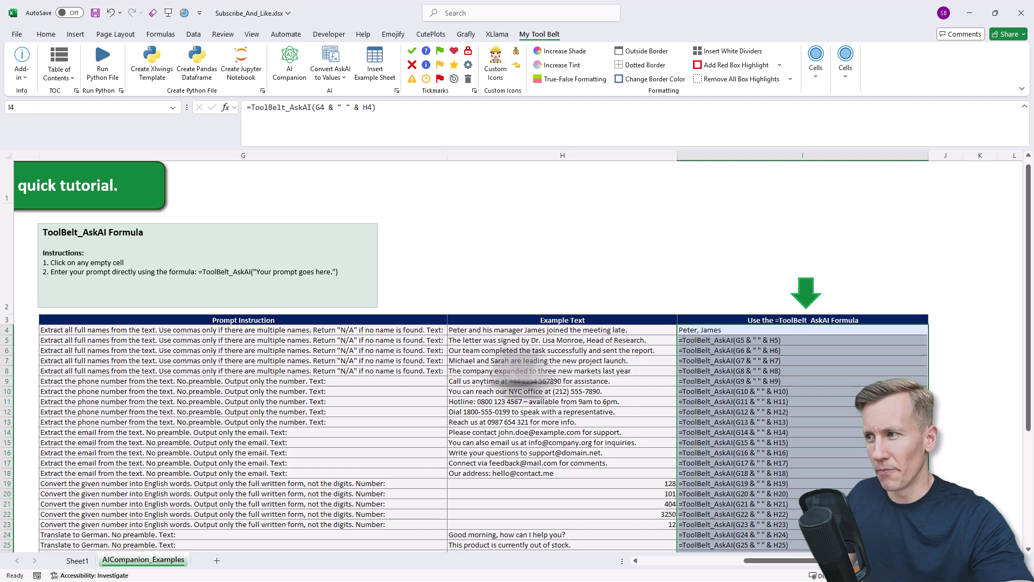
scroll(800, 376, "down", 3)
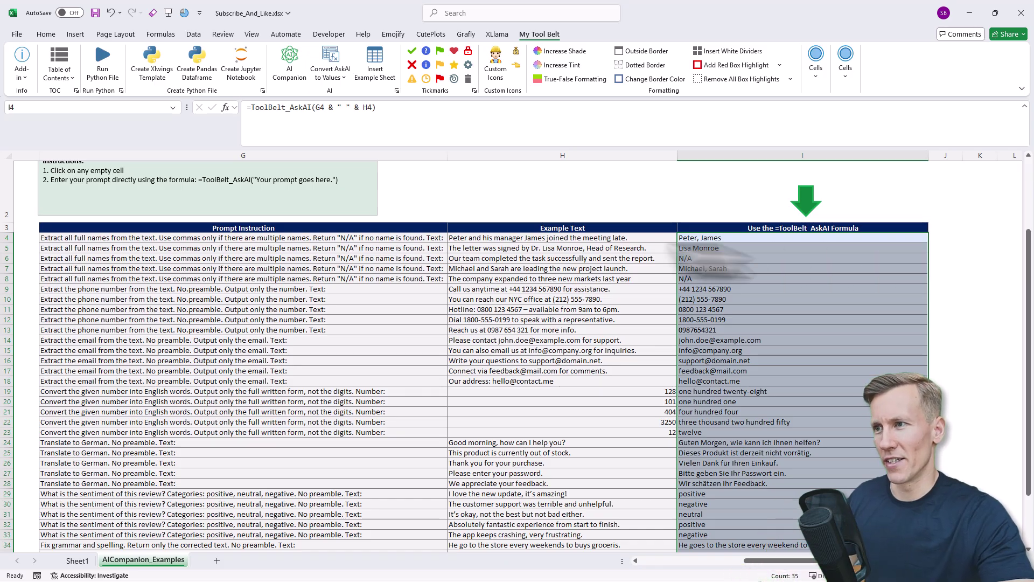
left_click(404, 240)
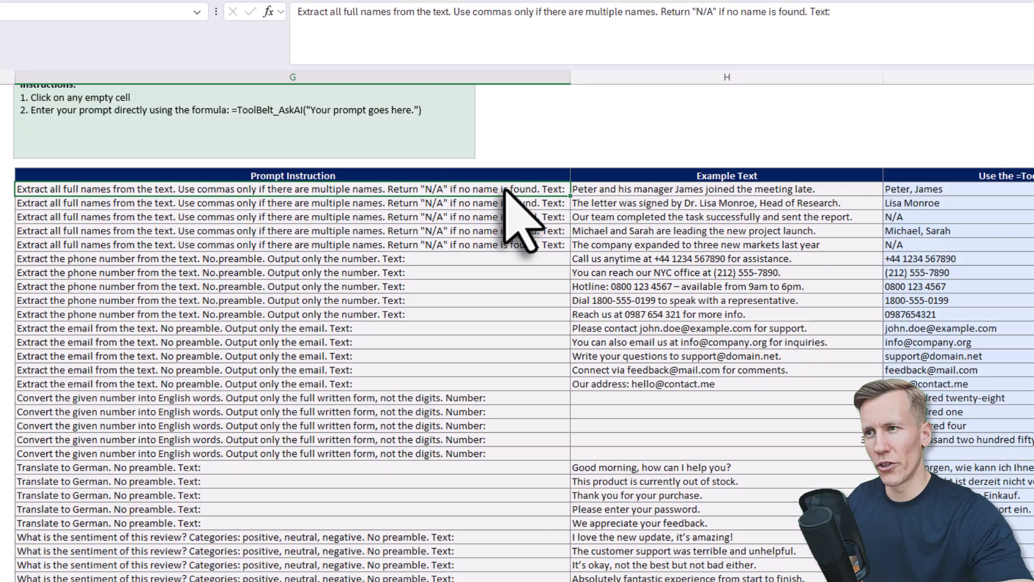
left_click_drag(529, 192, 85, 243)
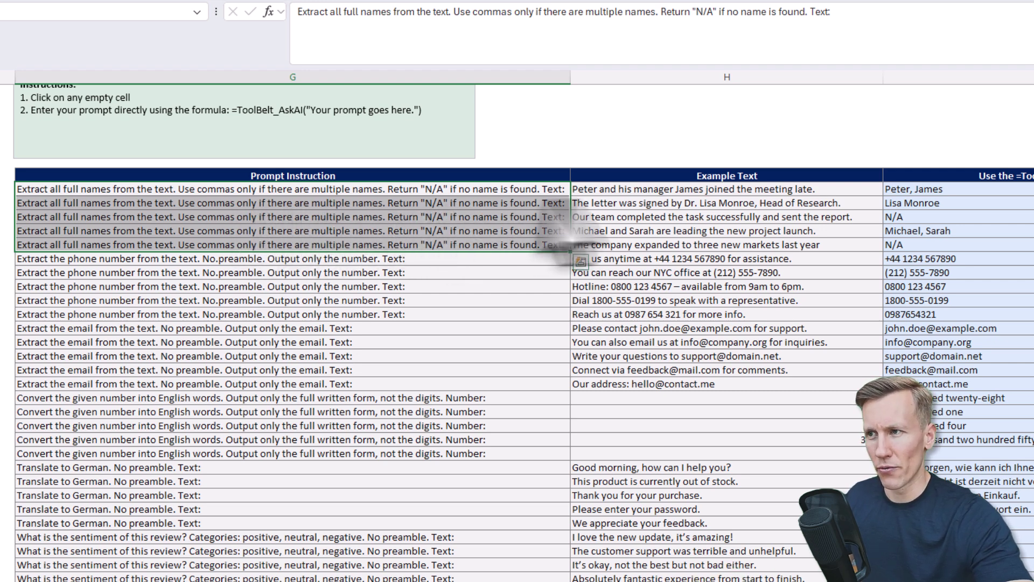
key("Right")
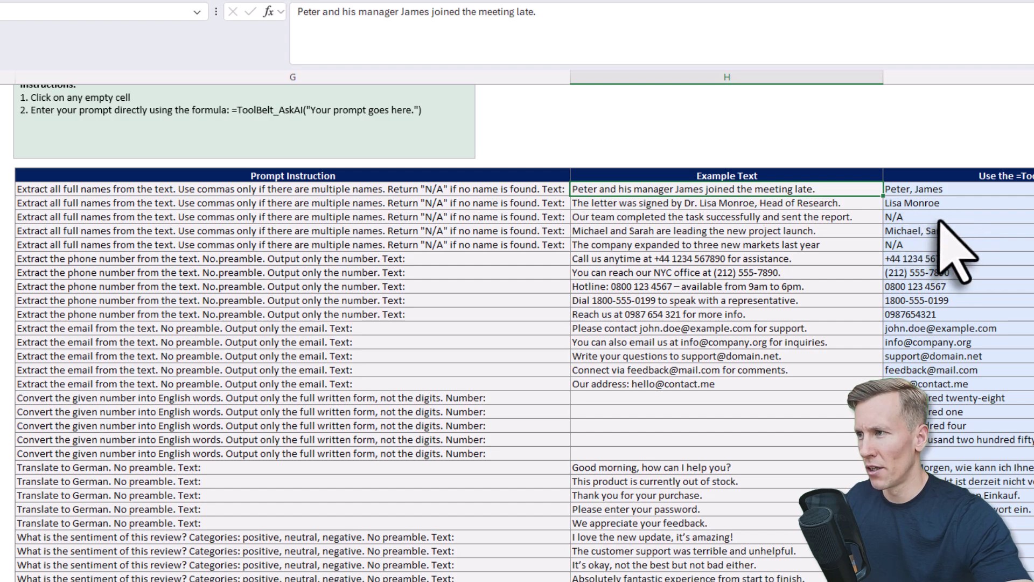
left_click(937, 217)
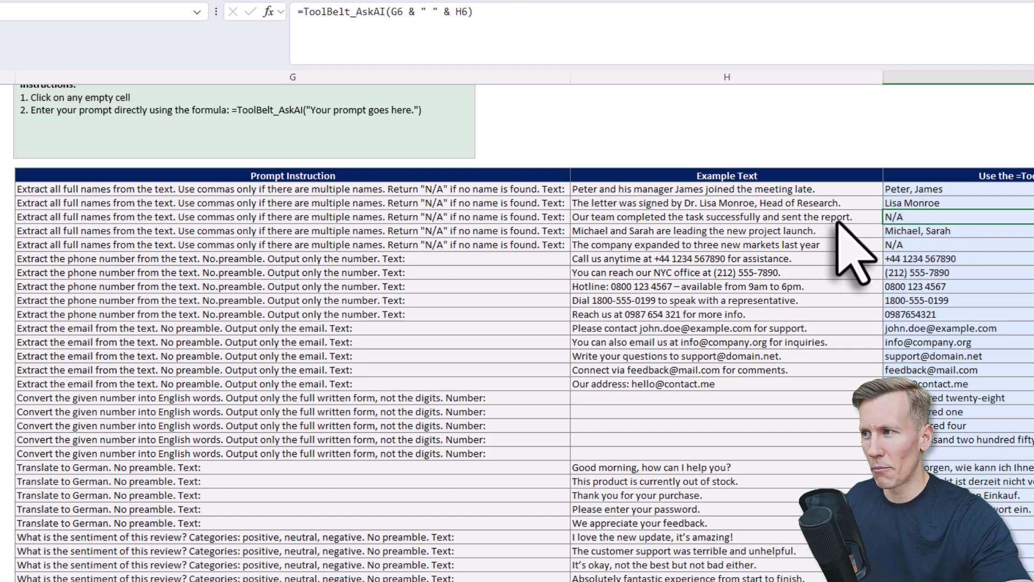
key("Down")
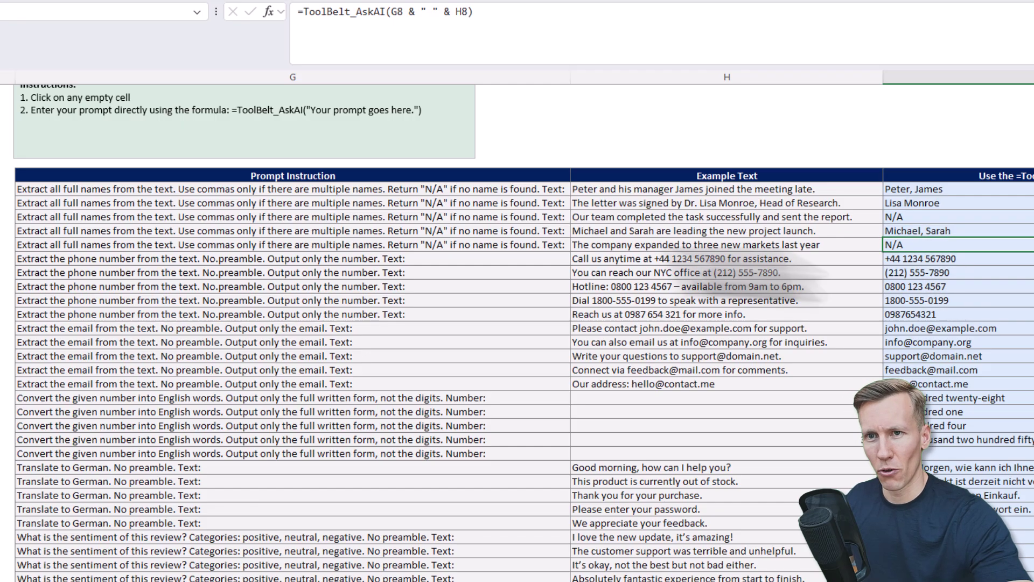
left_click_drag(469, 259, 460, 313)
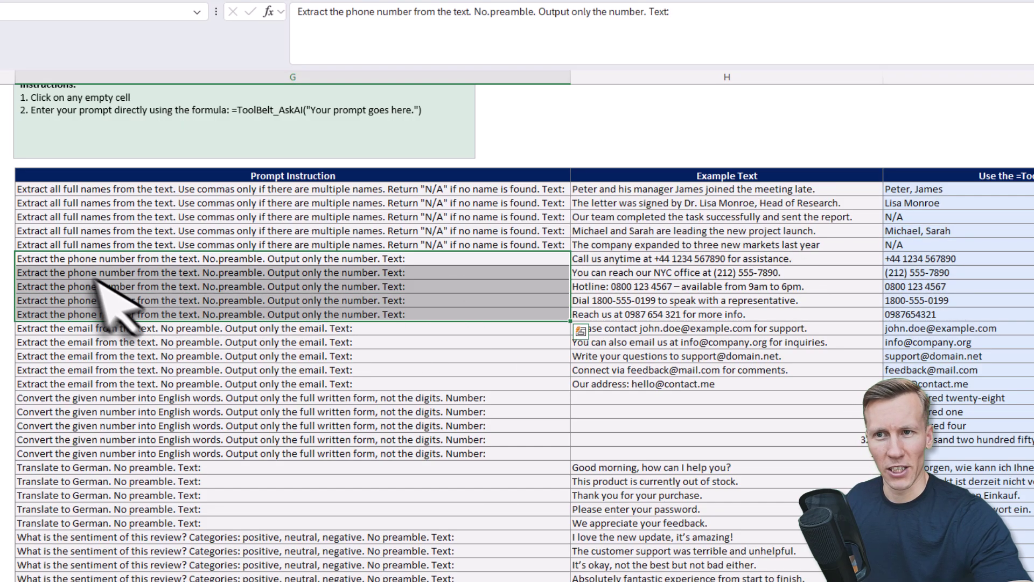
mouse_move(723, 260)
left_mouse_down()
mouse_move(837, 305)
mouse_move(836, 320)
left_mouse_up()
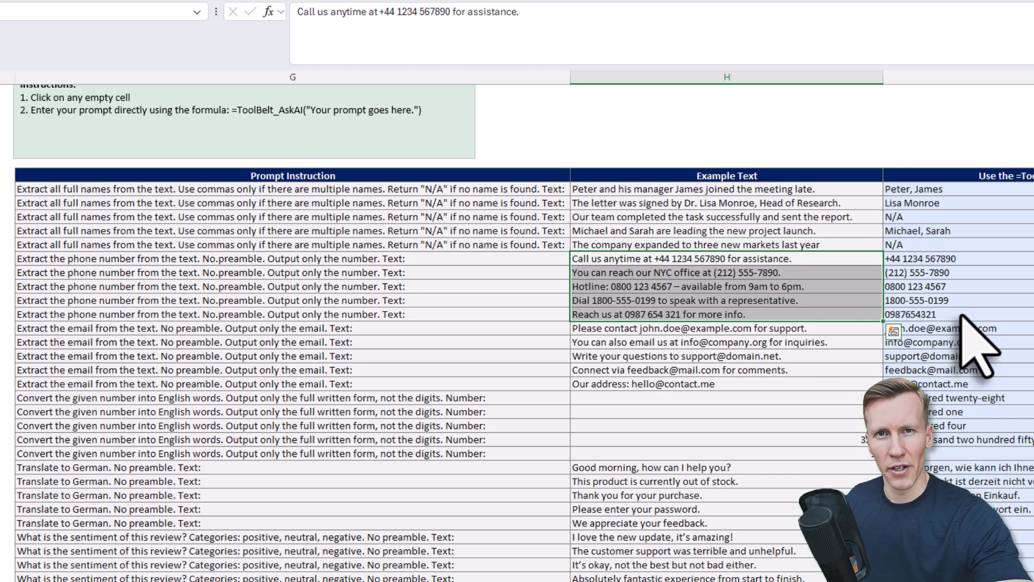
left_click_drag(967, 327, 1000, 370)
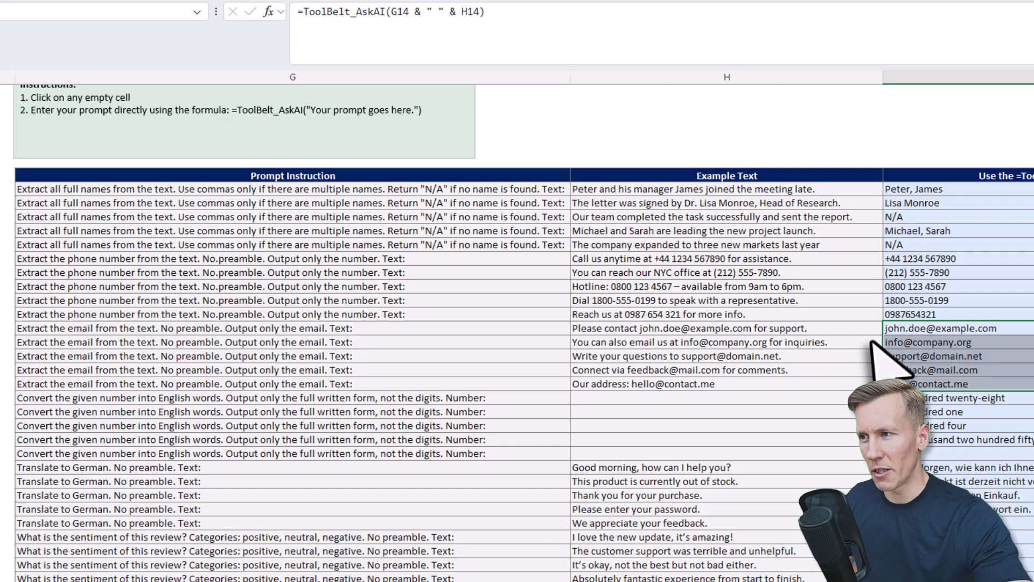
scroll(734, 370, "down", 2)
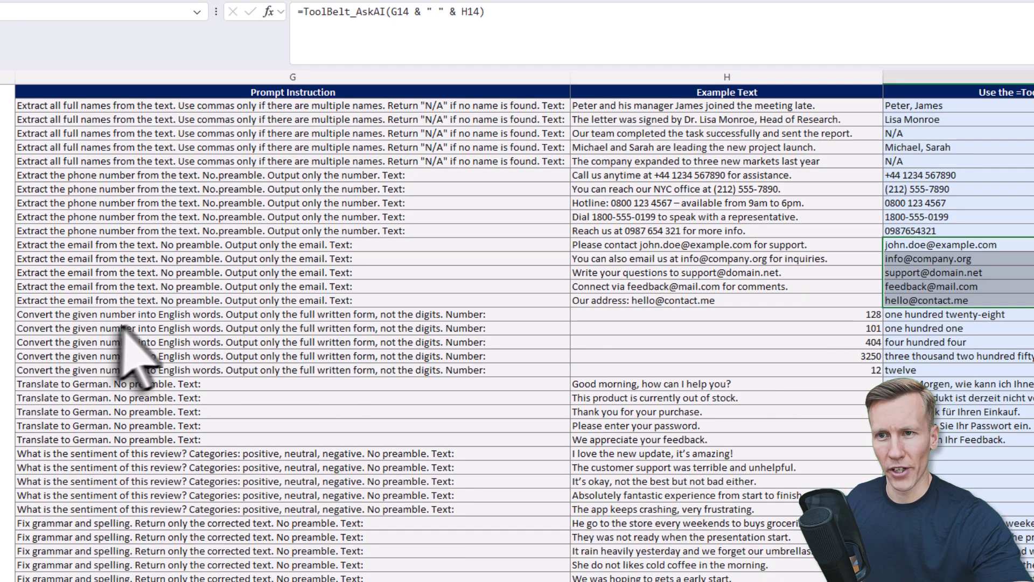
left_click(772, 316)
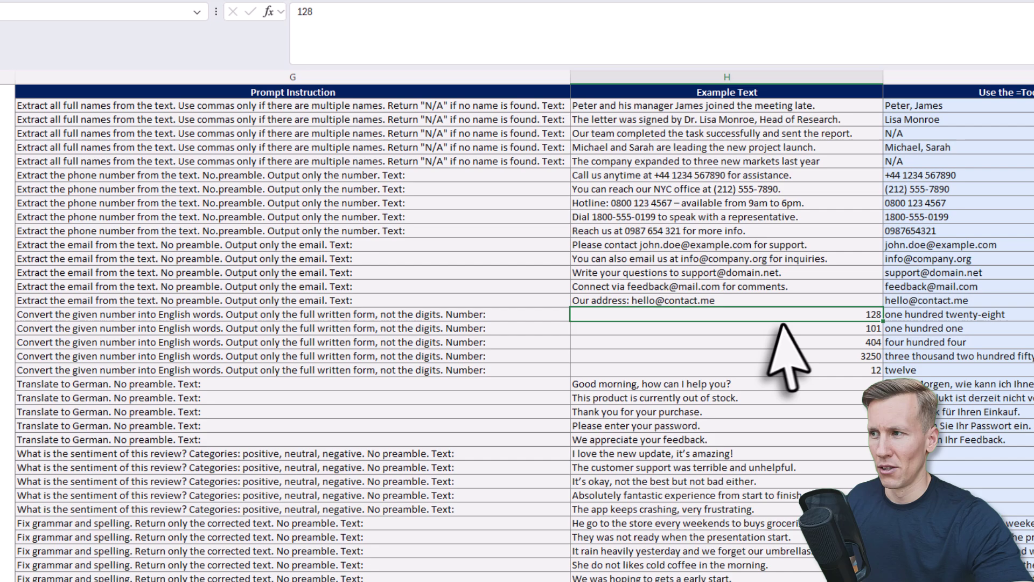
left_click(889, 316)
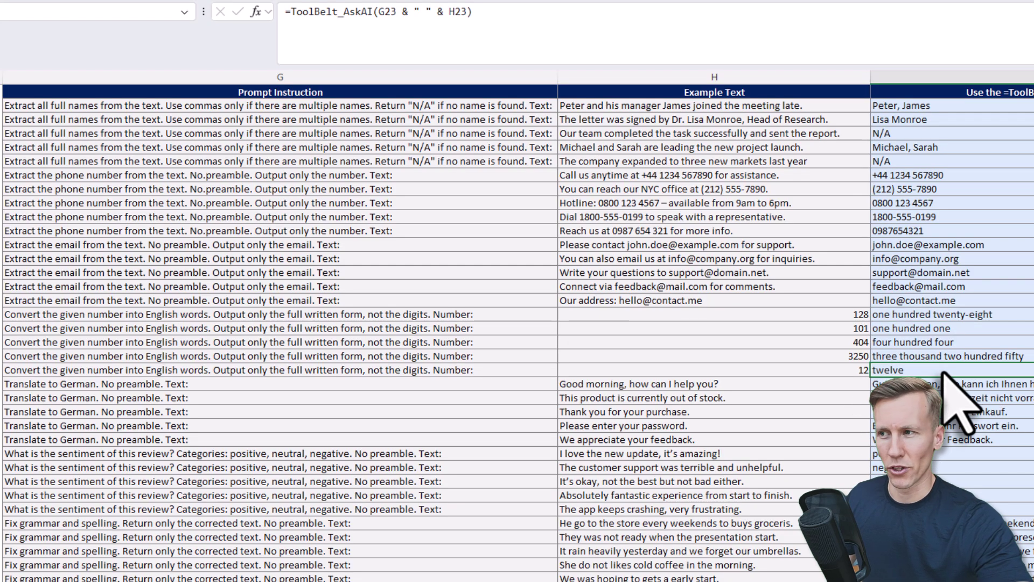
scroll(965, 404, "down", 2)
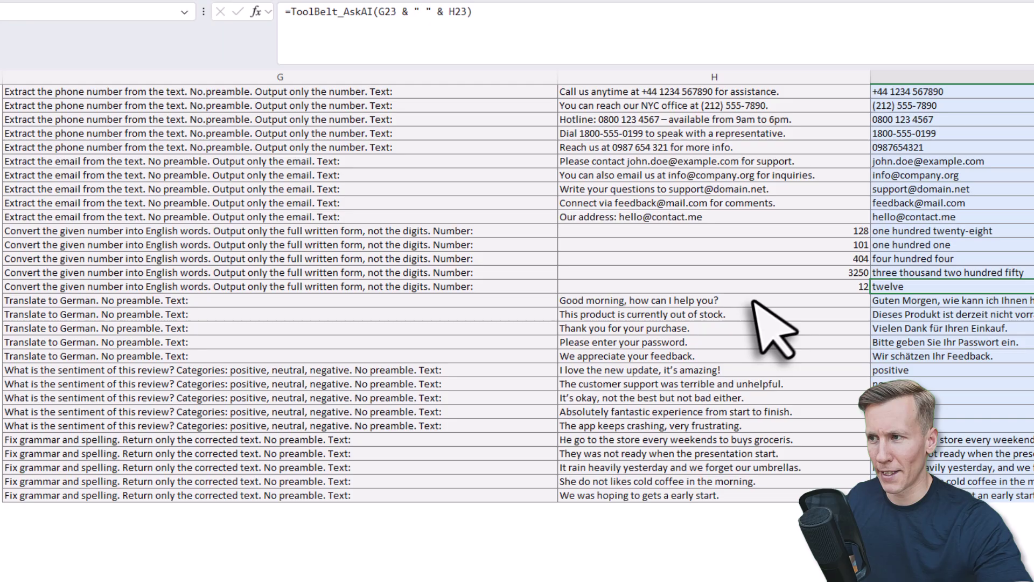
left_click_drag(754, 303, 746, 364)
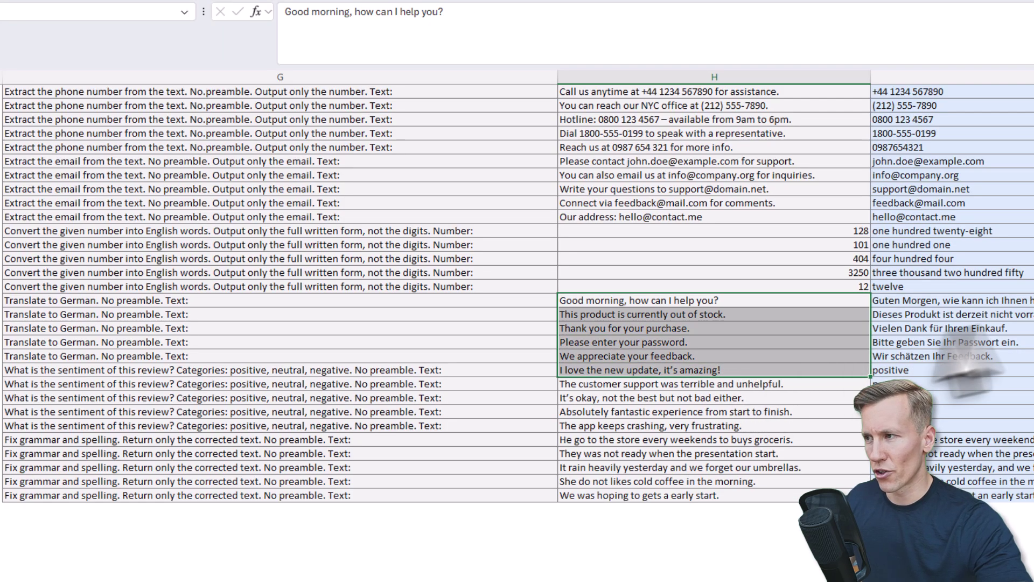
key("Right")
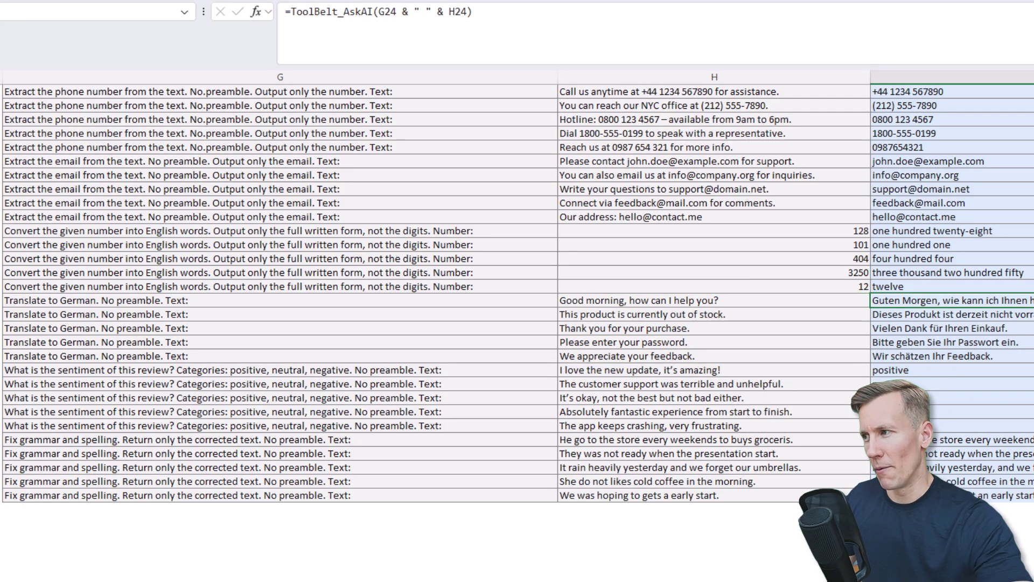
key("Down")
key("Down")
key("Down")
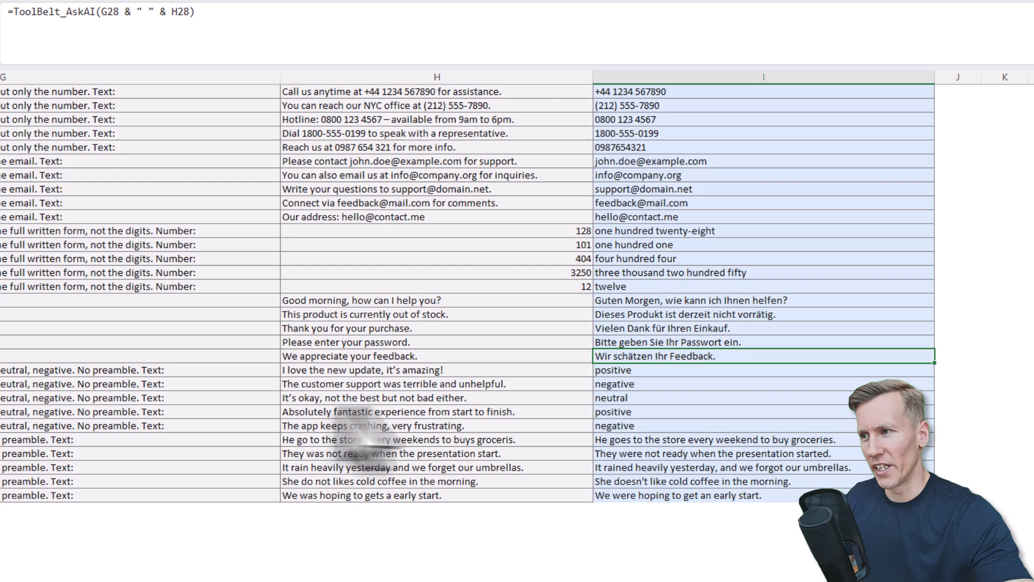
left_click(673, 401)
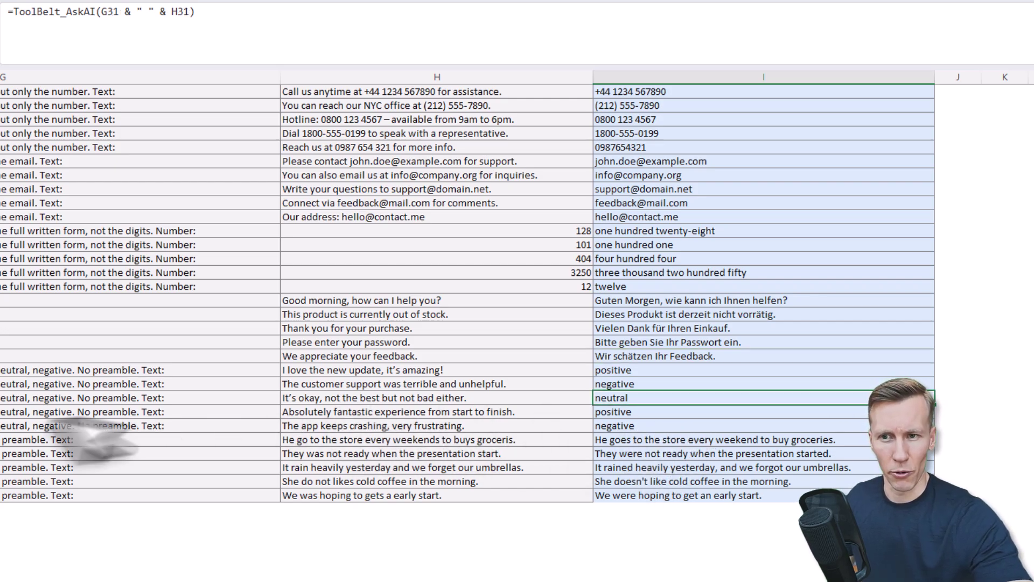
left_click_drag(462, 443, 472, 498)
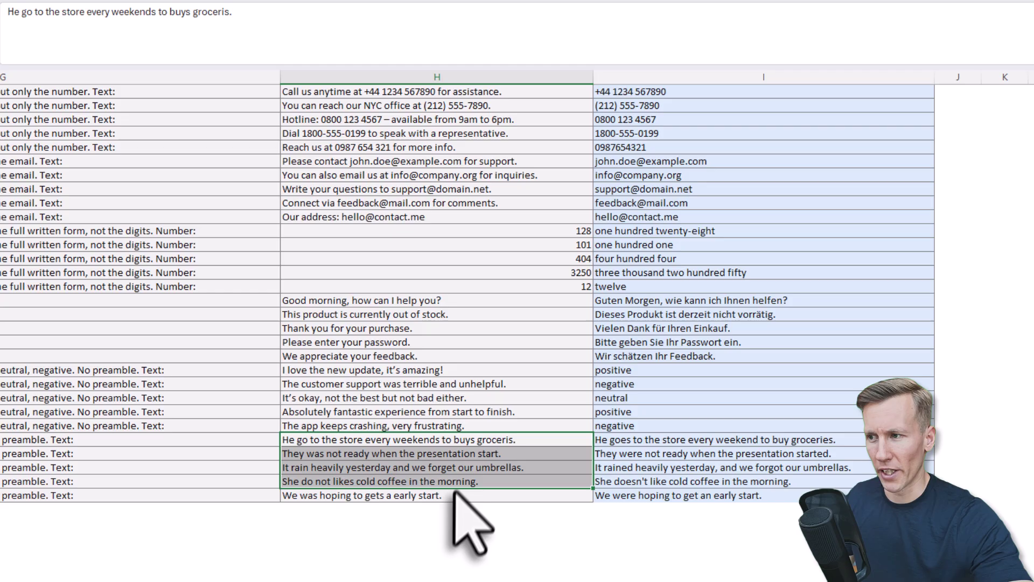
left_click(652, 442)
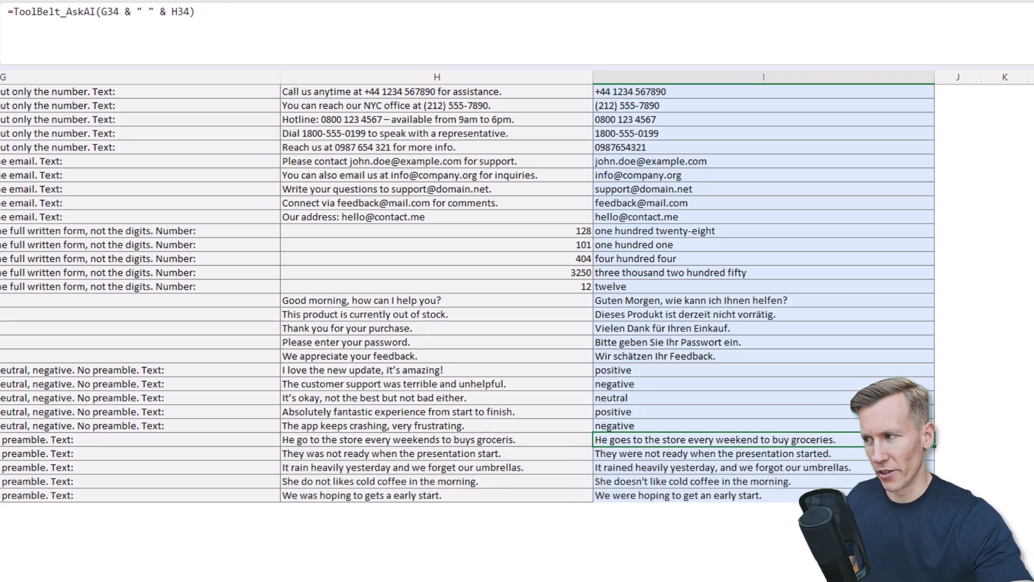
left_click(789, 495)
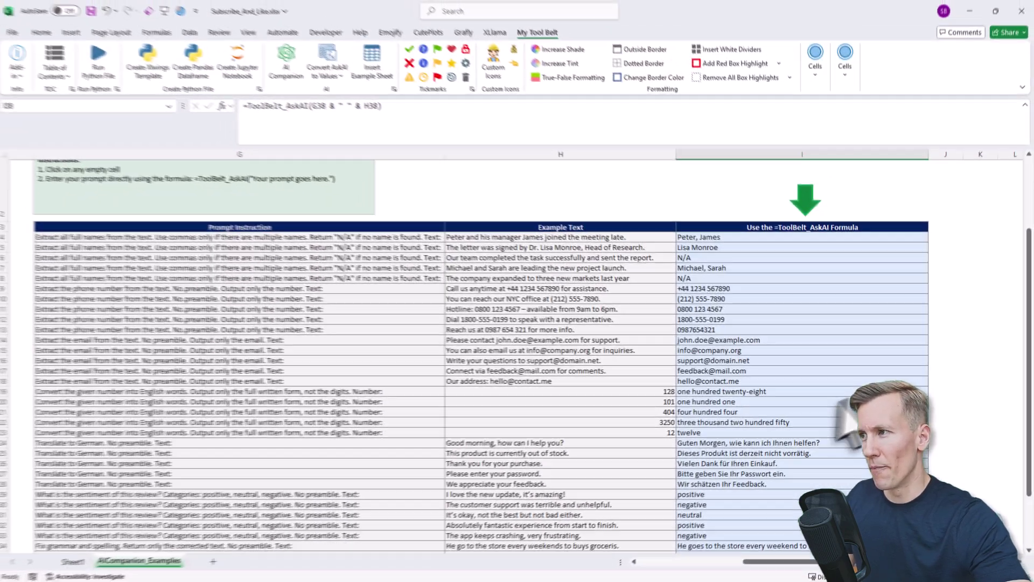
scroll(845, 408, "down", 4)
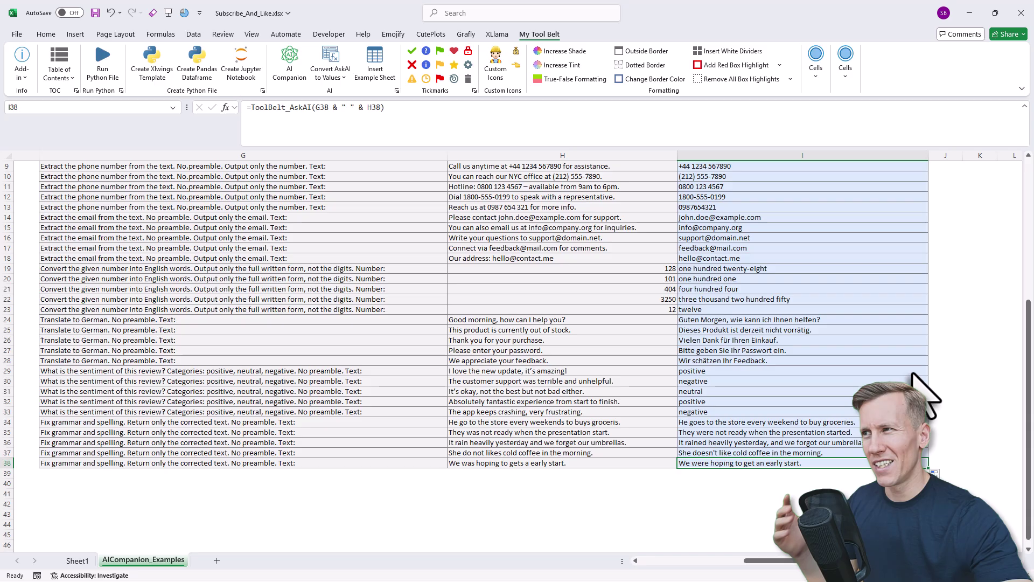
scroll(921, 393, "up", 3)
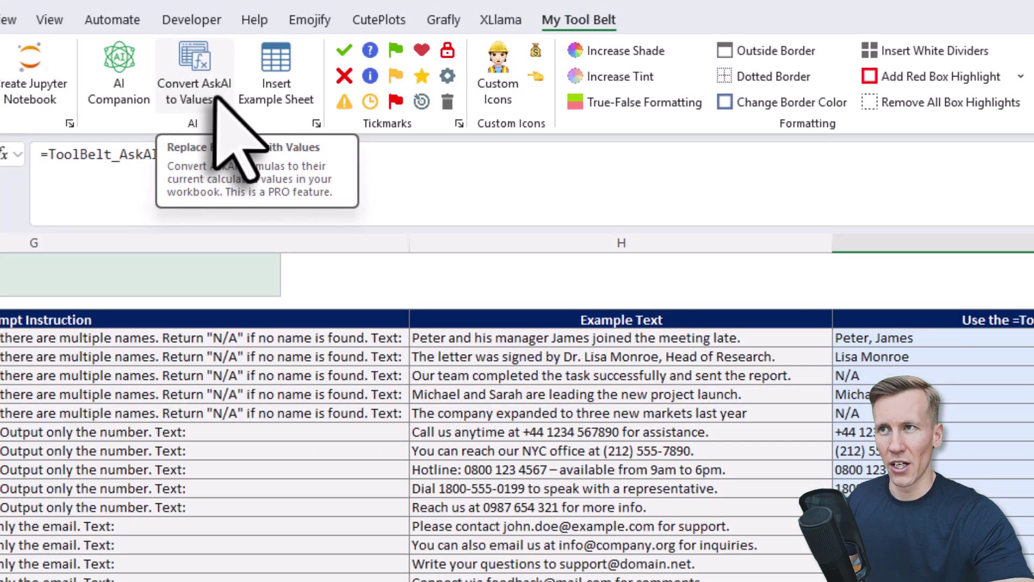
- Convert this sheet's 35 AskAI formulas to values and confirm column I answers like 'Peter, James' are plain text
left_click(209, 108)
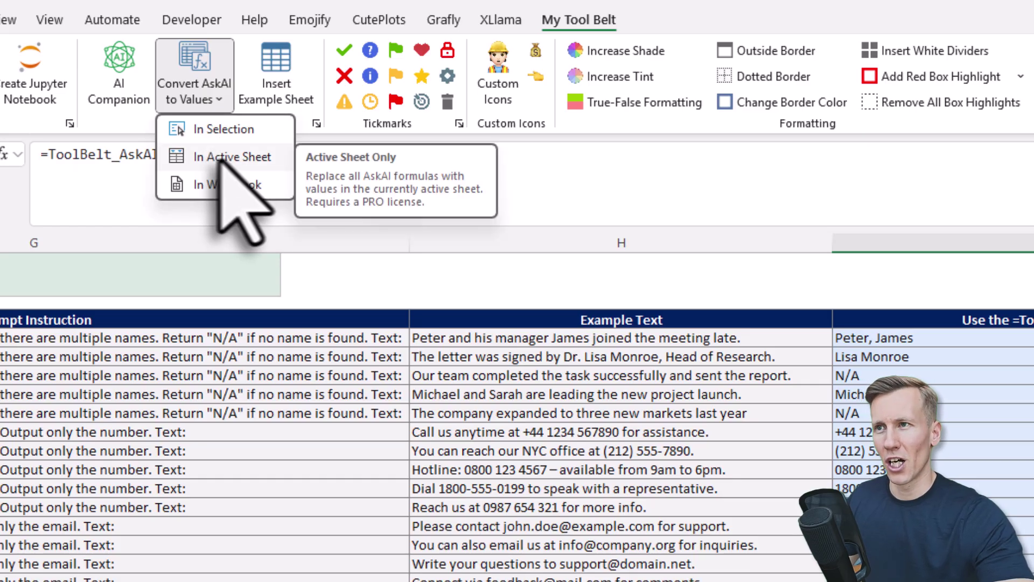
left_click(212, 159)
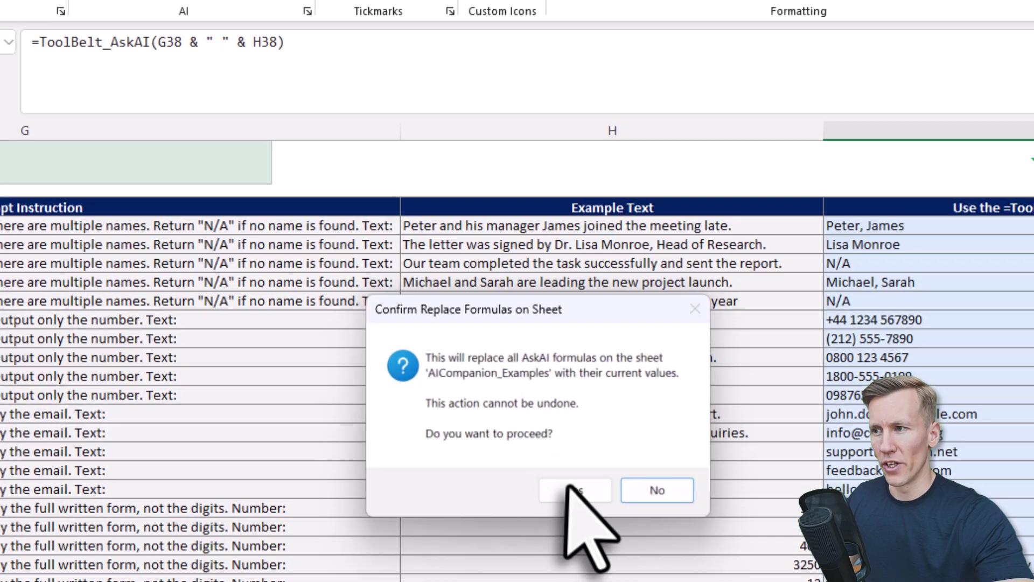
left_click(570, 489)
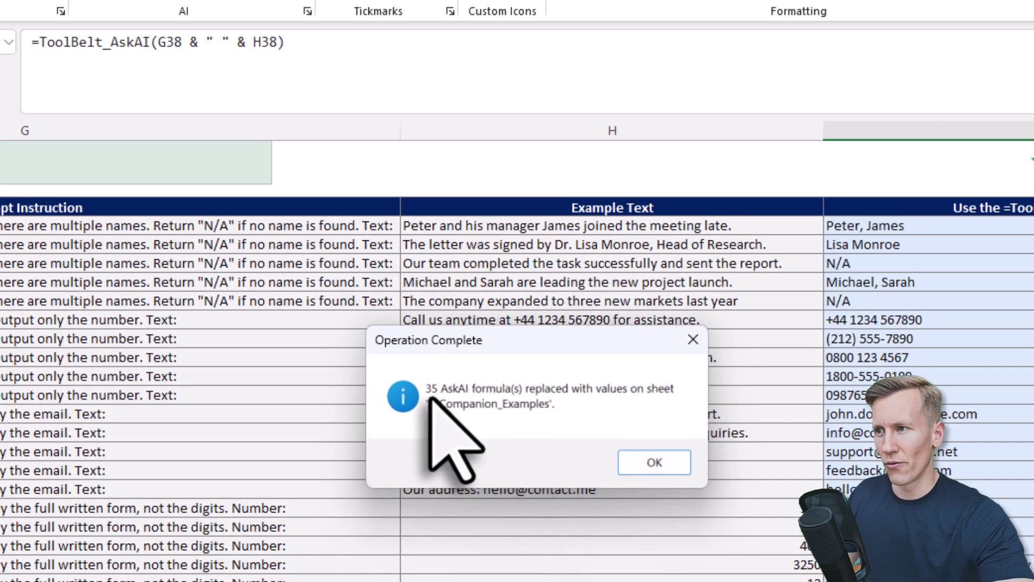
left_click(639, 461)
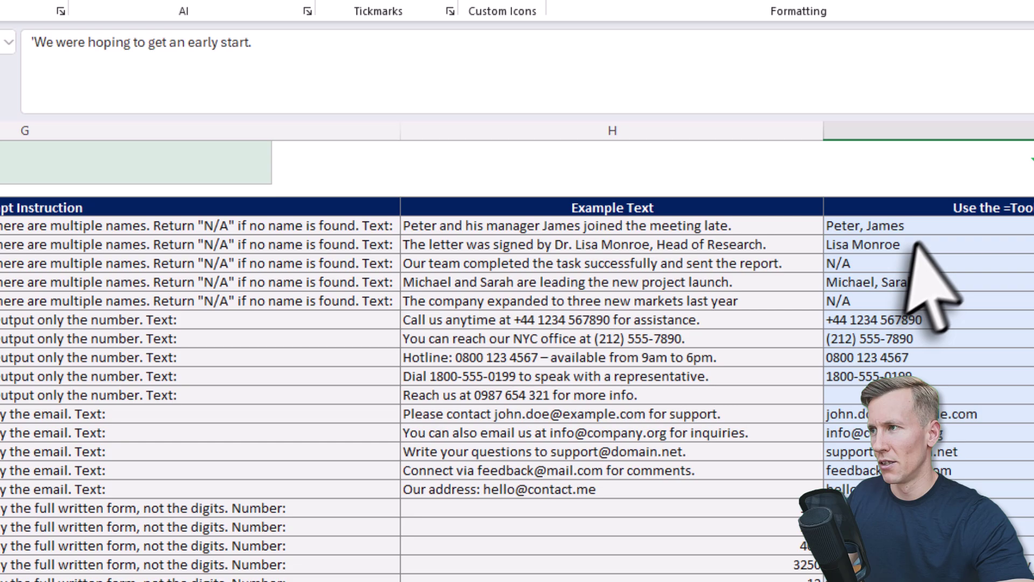
left_click(914, 226)
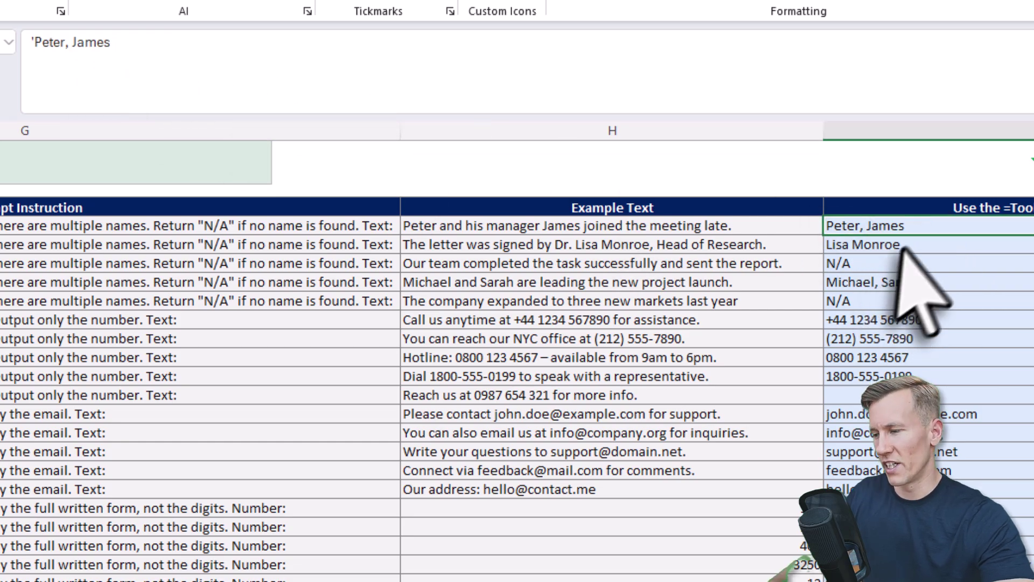
key("Down")
key("Down")
key("Down")
key("Down")
key("Down")
key("Down")
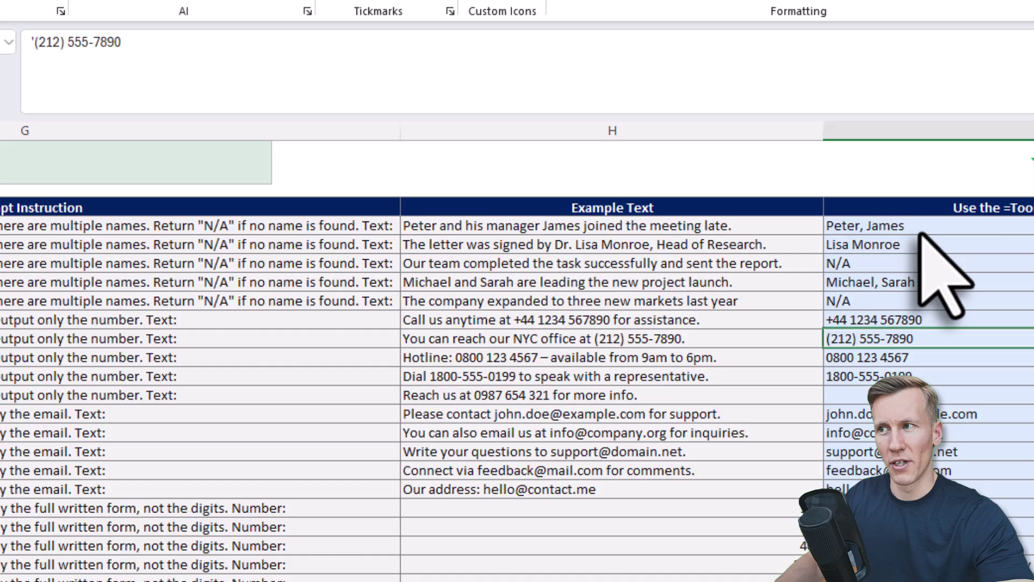
key("Down")
key("Down")
key("Down")
key("Down")
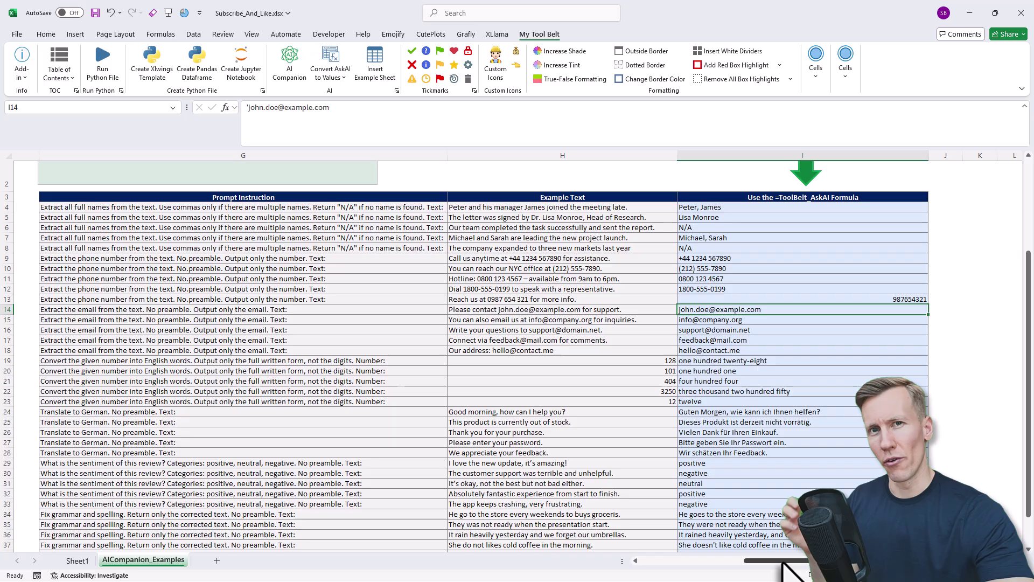
scroll(415, 404, "left", 5)
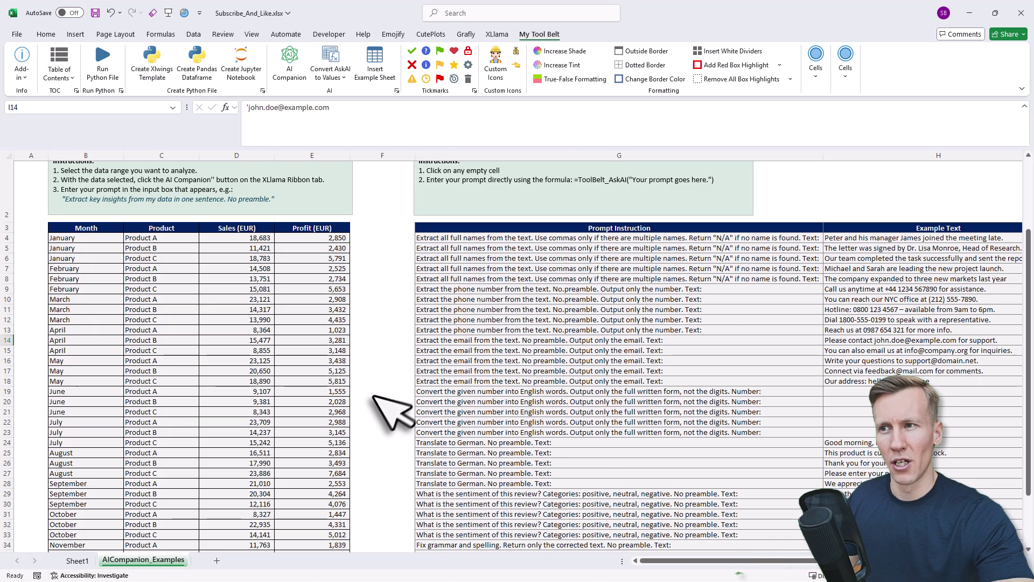
scroll(386, 420, "up", 1)
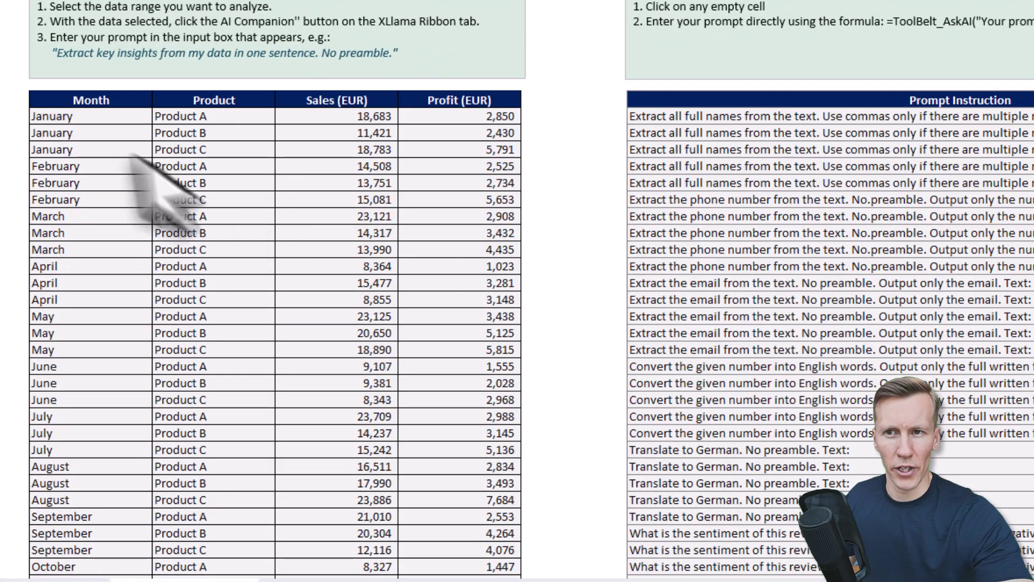
- Run AI Companion on the full sales table, then widen AI_Output column A to read the summary
left_click_drag(46, 99, 438, 105)
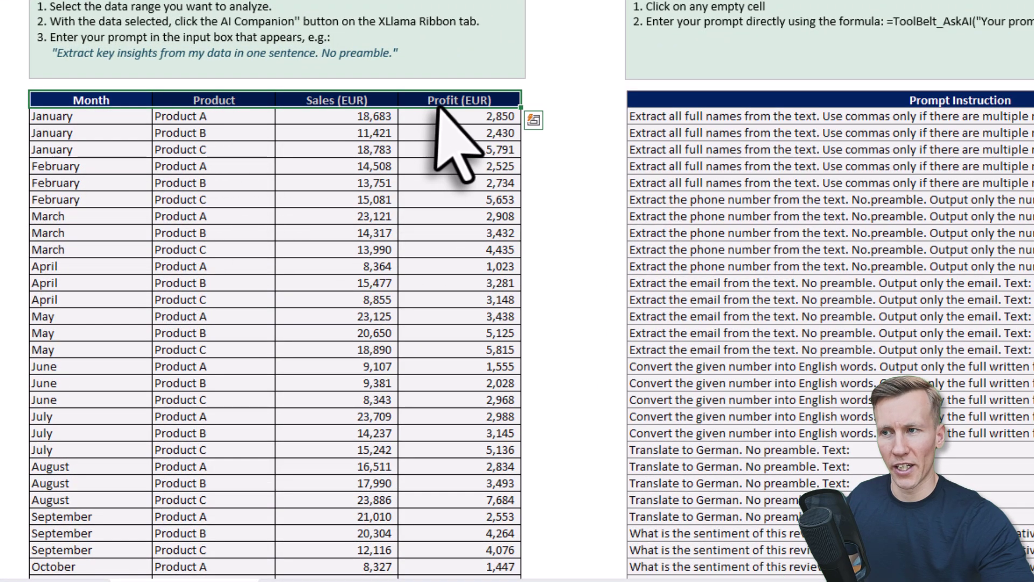
key("ctrl+shift+Down")
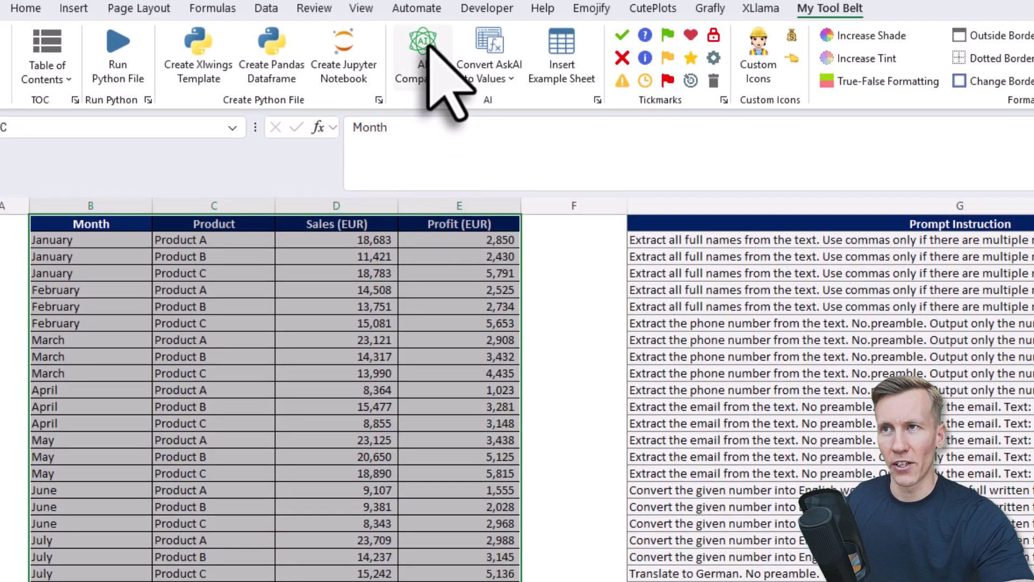
left_click(429, 46)
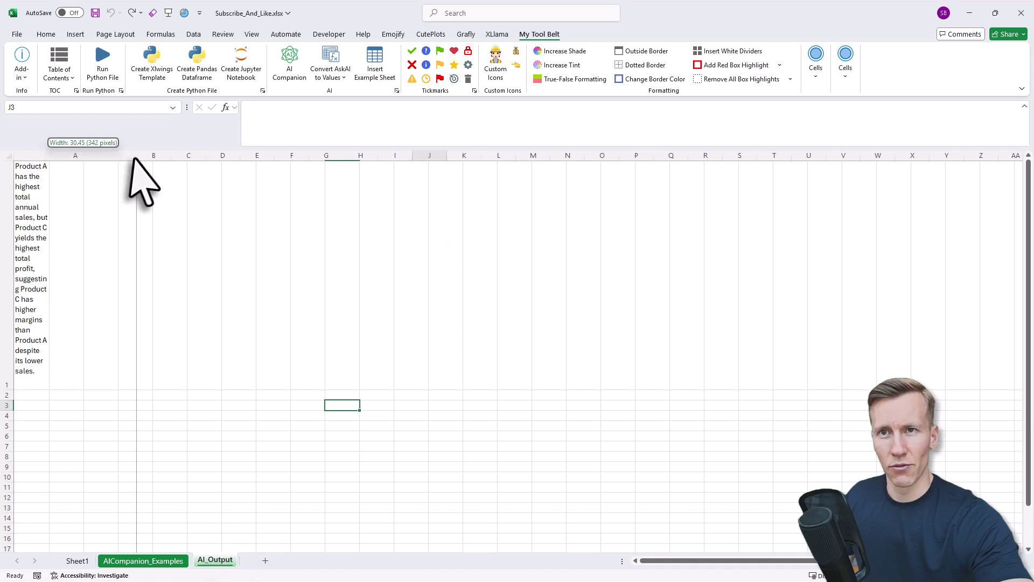
left_click_drag(48, 155, 137, 159)
left_click(108, 275)
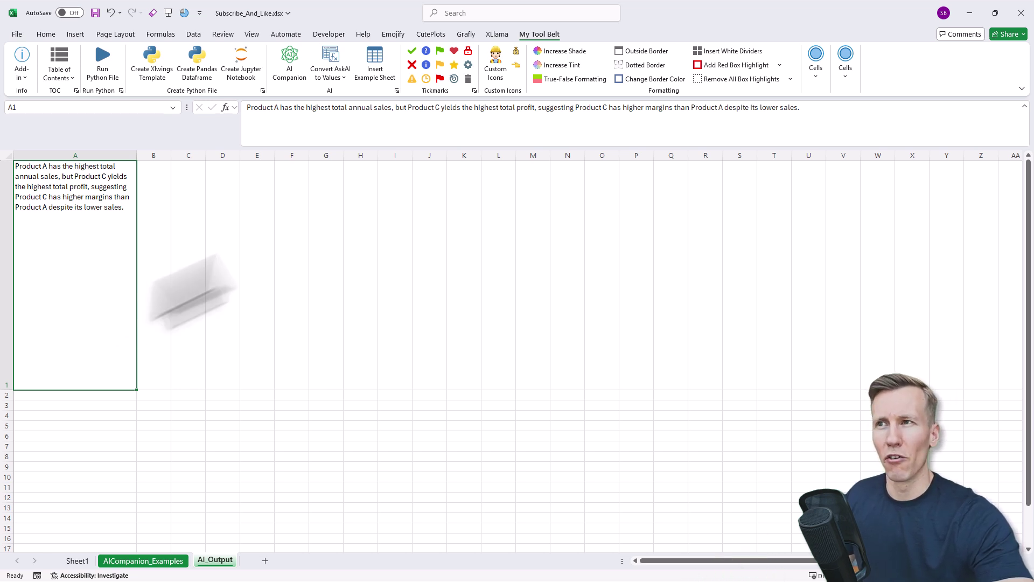
- Replace the AI Settings instructions with 'Reply in the style of Super Mario' and save them
left_click(396, 91)
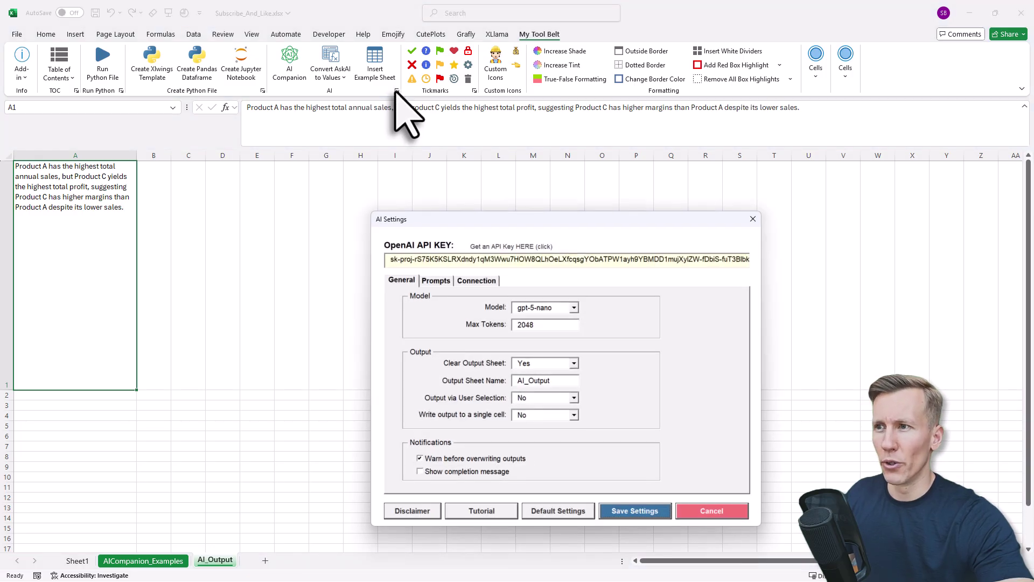
left_click(436, 281)
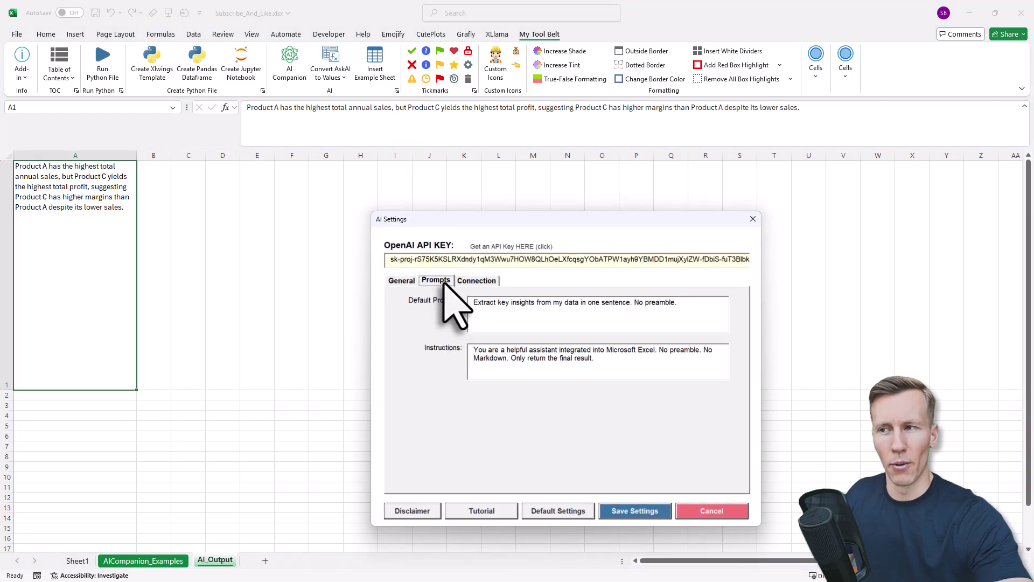
mouse_move(599, 315)
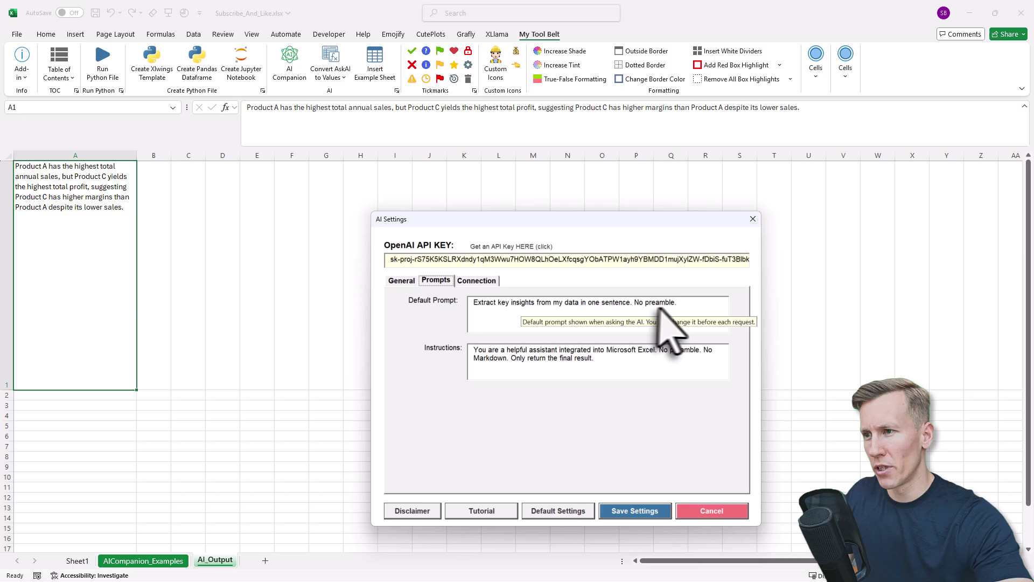
left_click(489, 352)
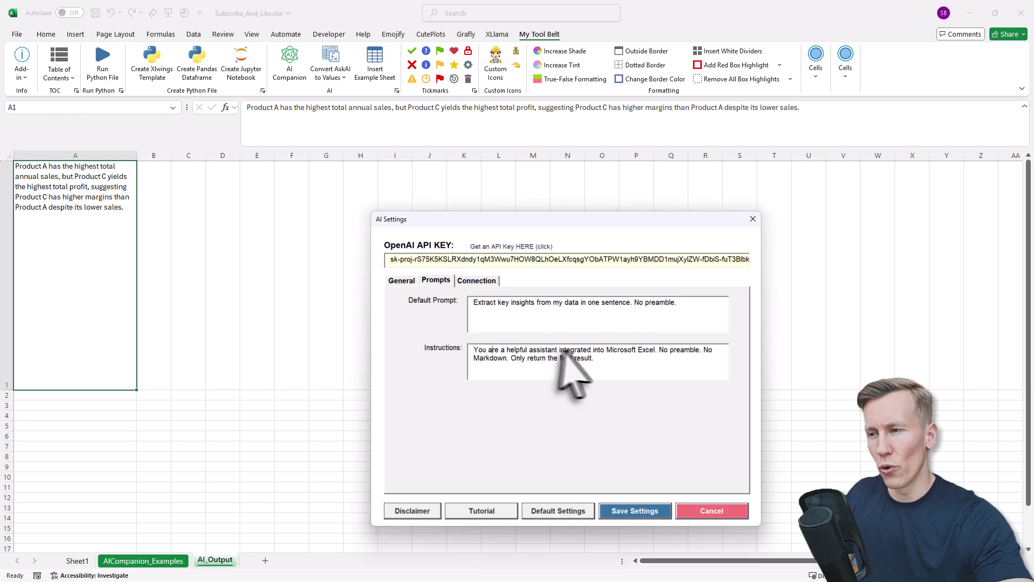
left_click(600, 367)
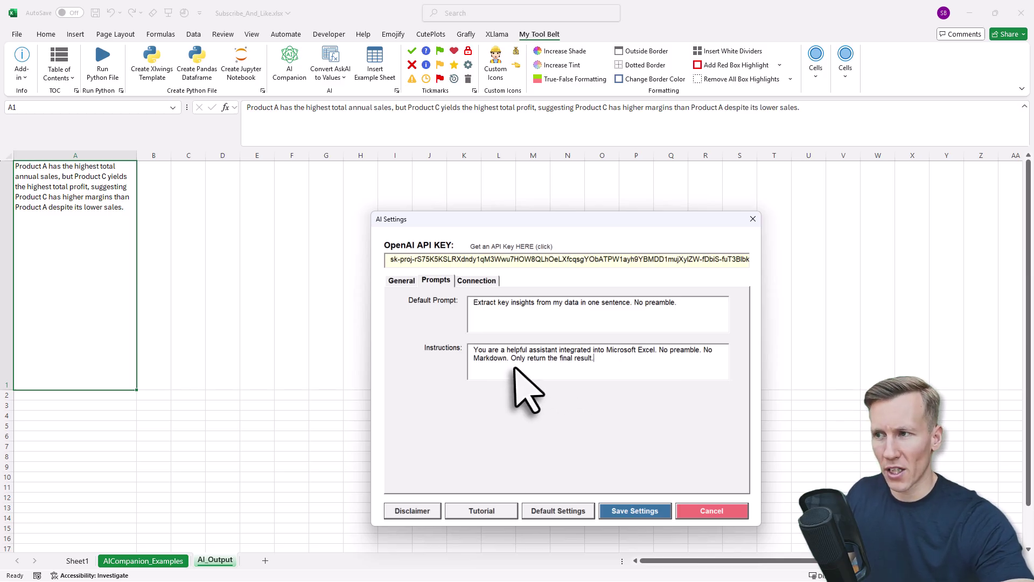
mouse_move(604, 363)
left_mouse_down()
mouse_move(462, 359)
mouse_move(605, 369)
mouse_move(433, 341)
left_mouse_up()
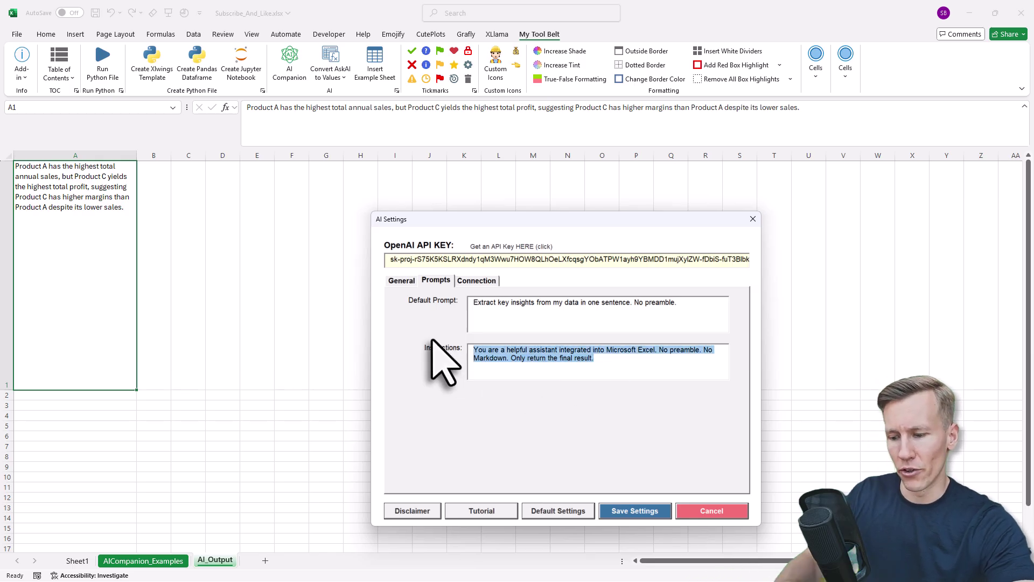
type("Reply in the style of Super Mario")
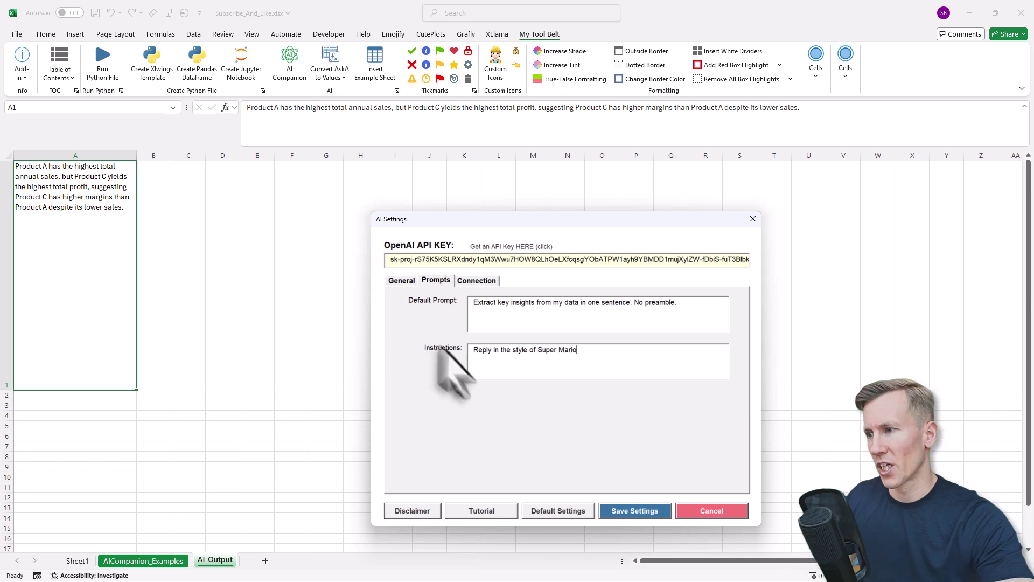
left_click(624, 508)
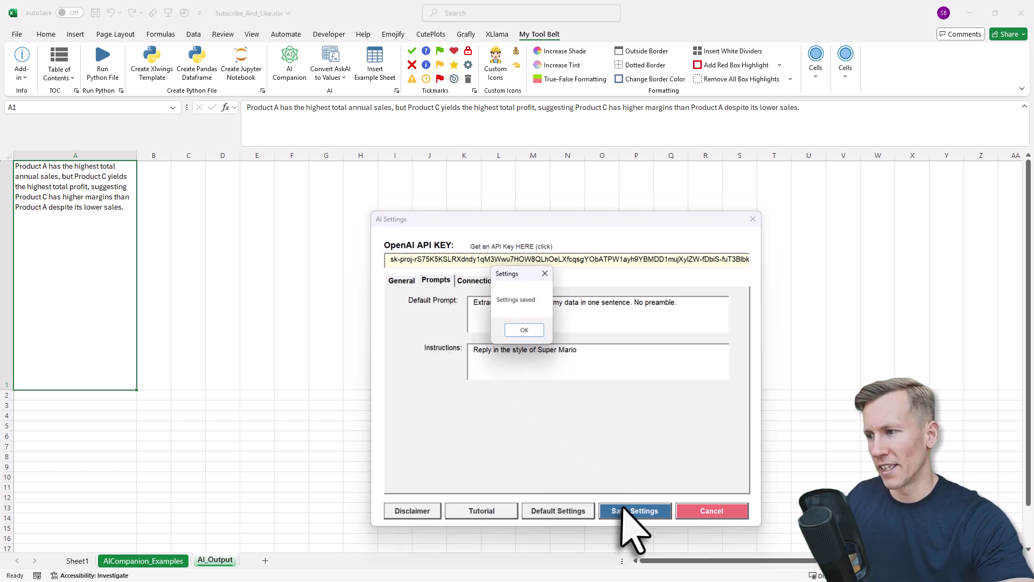
left_click(525, 332)
left_click(165, 560)
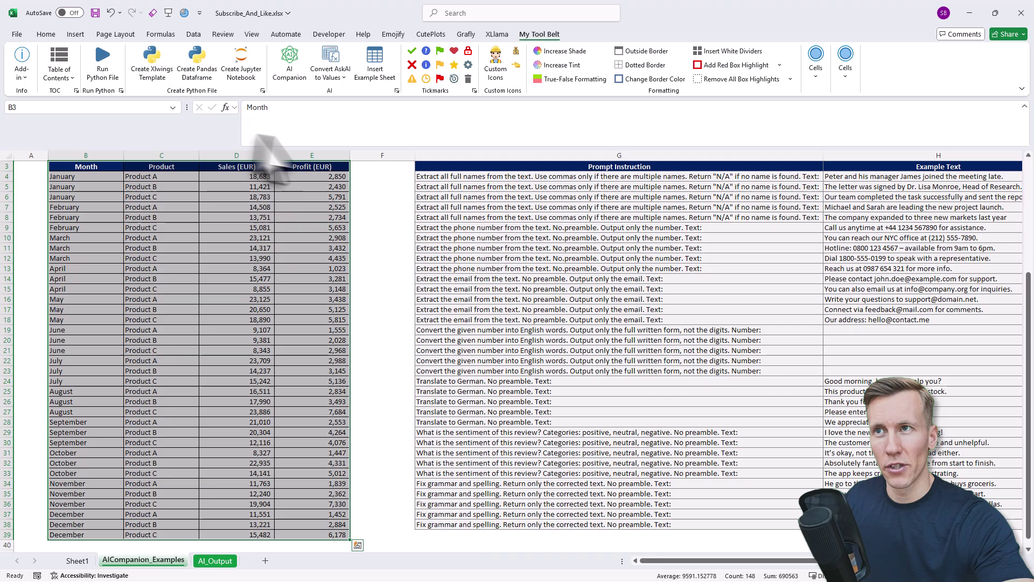
- Run the default key-insights prompt on B3:E39, overwriting the existing AI_Output sheet
left_click(291, 68)
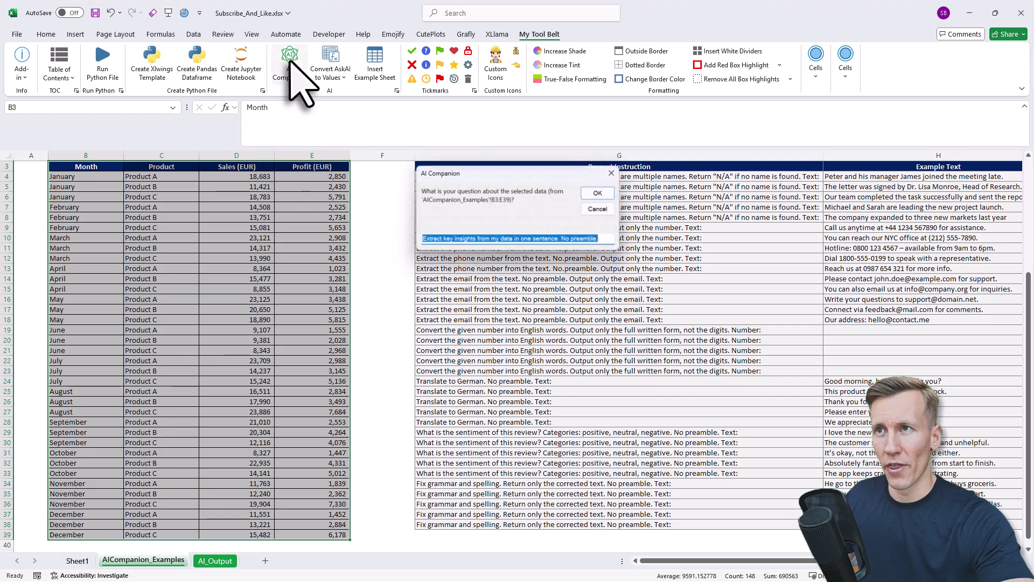
left_click(585, 191)
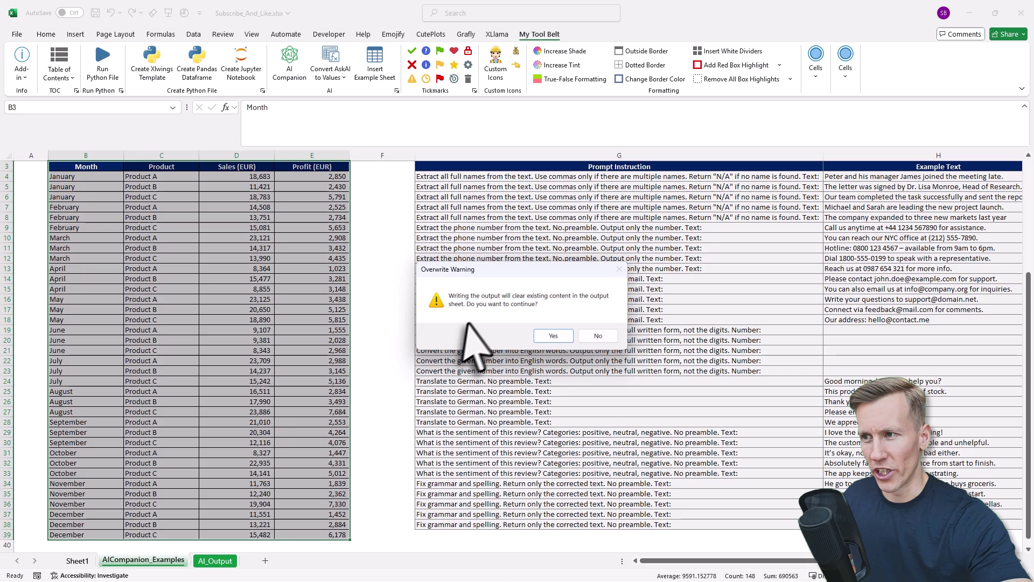
left_click(539, 336)
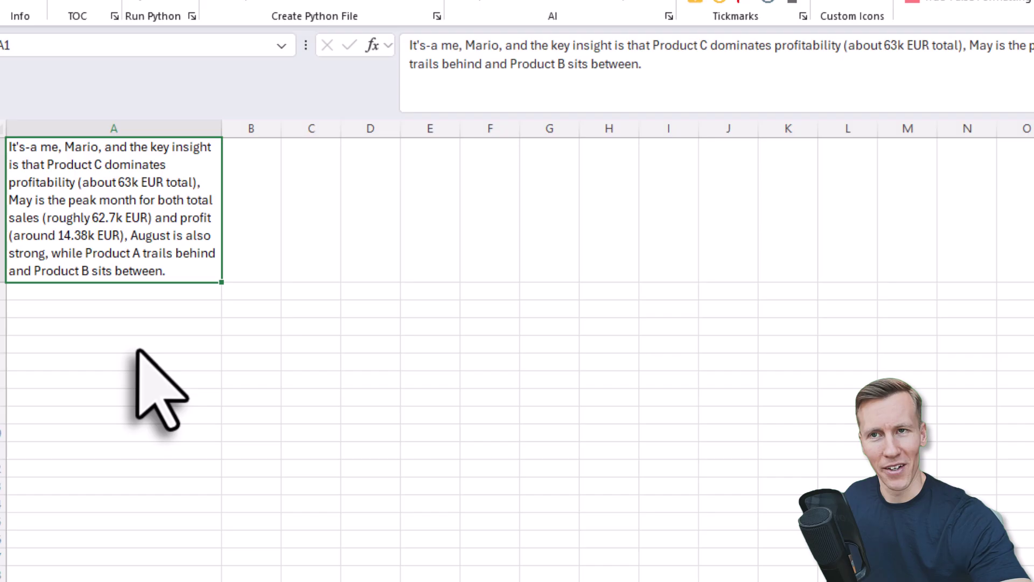
left_click(473, 415)
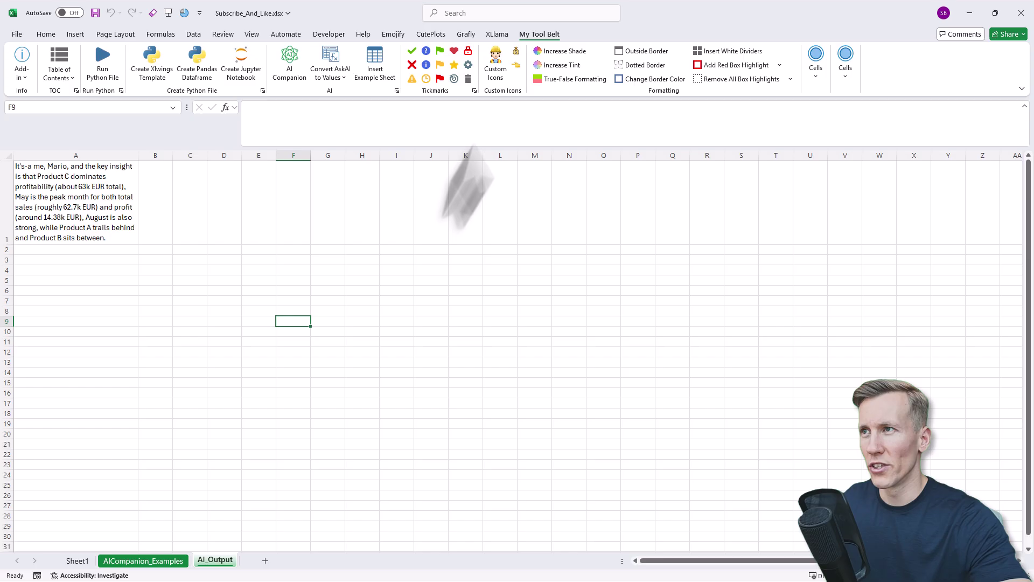
- Insert the XLlama_Examples sheet and recalculate I4's XLlamaPrompt formula so it returns 'Peter, James'
left_click(497, 35)
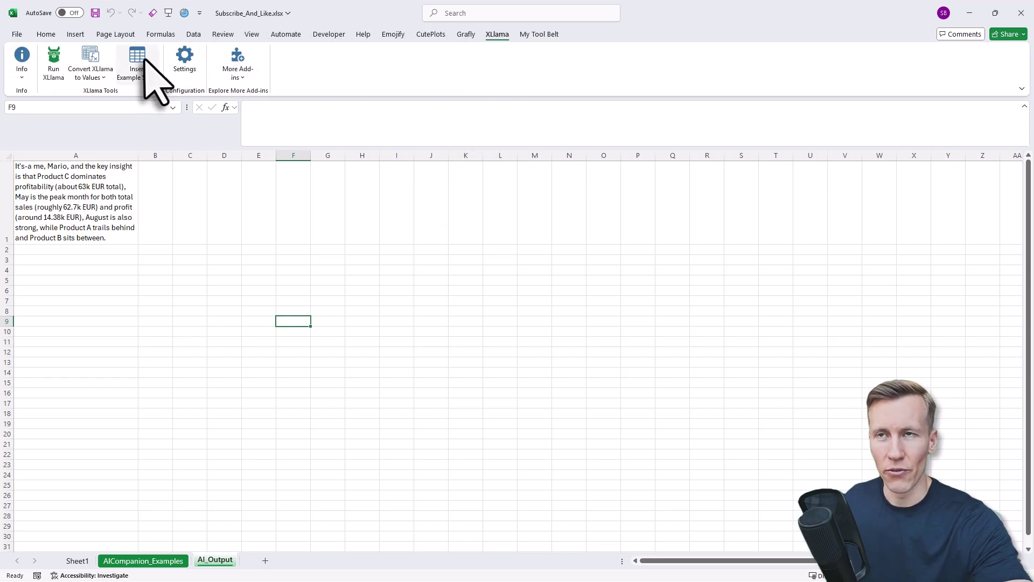
left_click(138, 60)
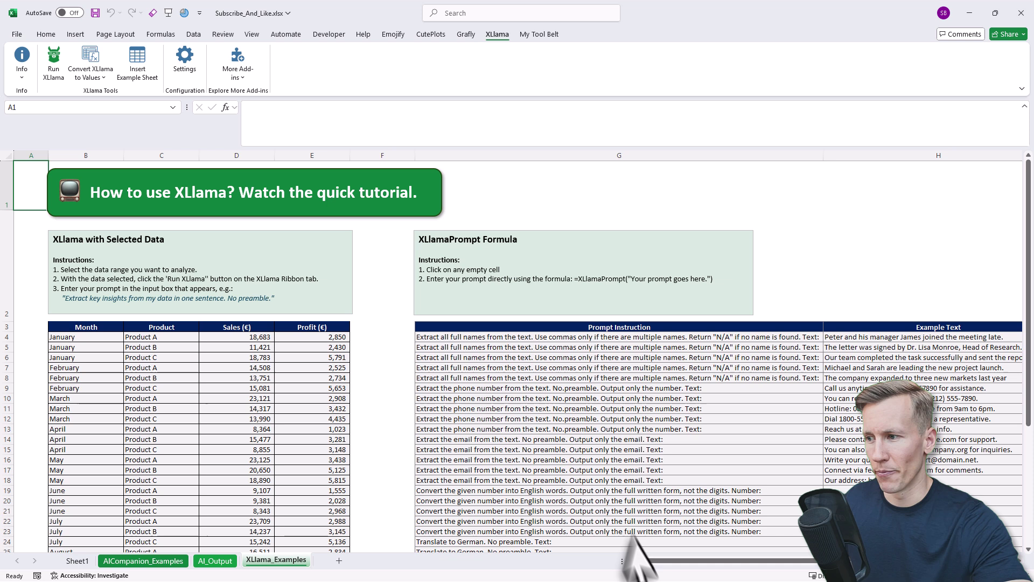
left_click_drag(644, 562, 745, 564)
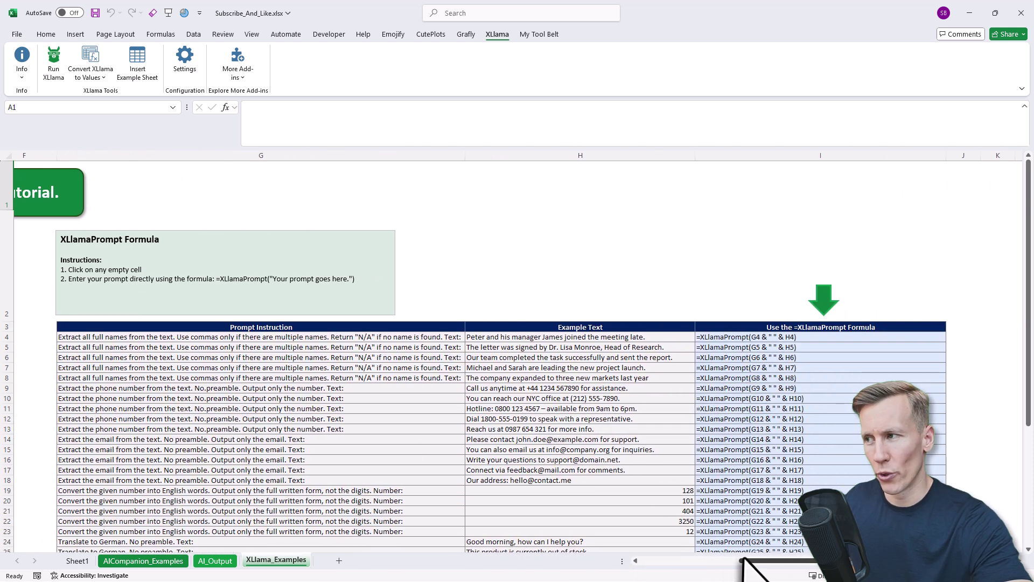
left_click(718, 337)
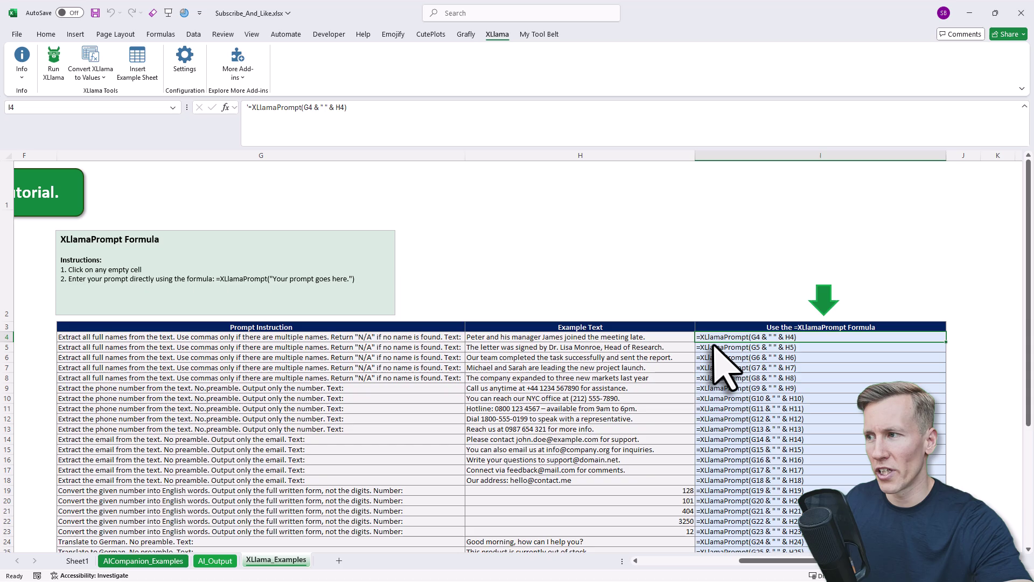
left_click(256, 112)
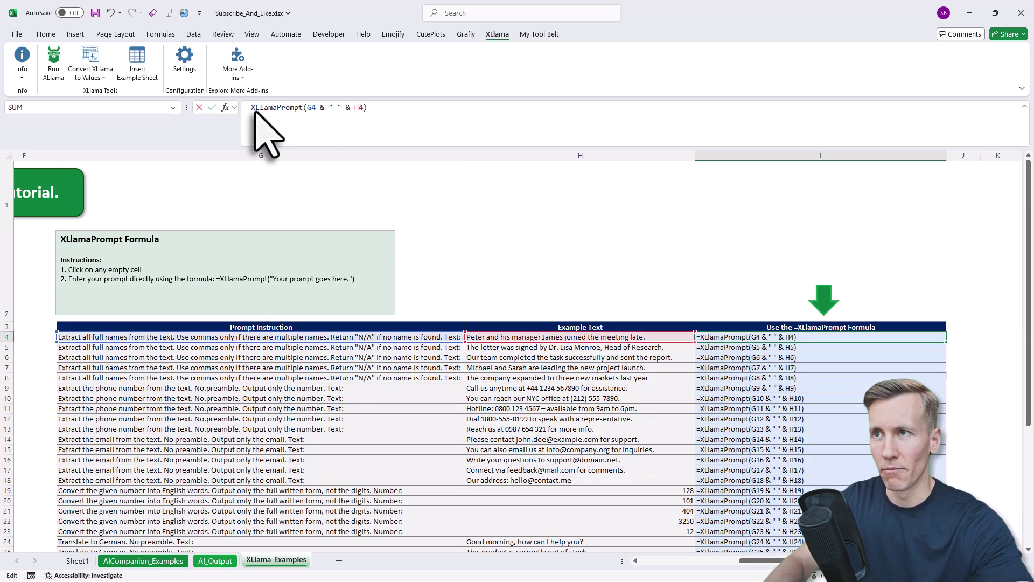
key("Escape")
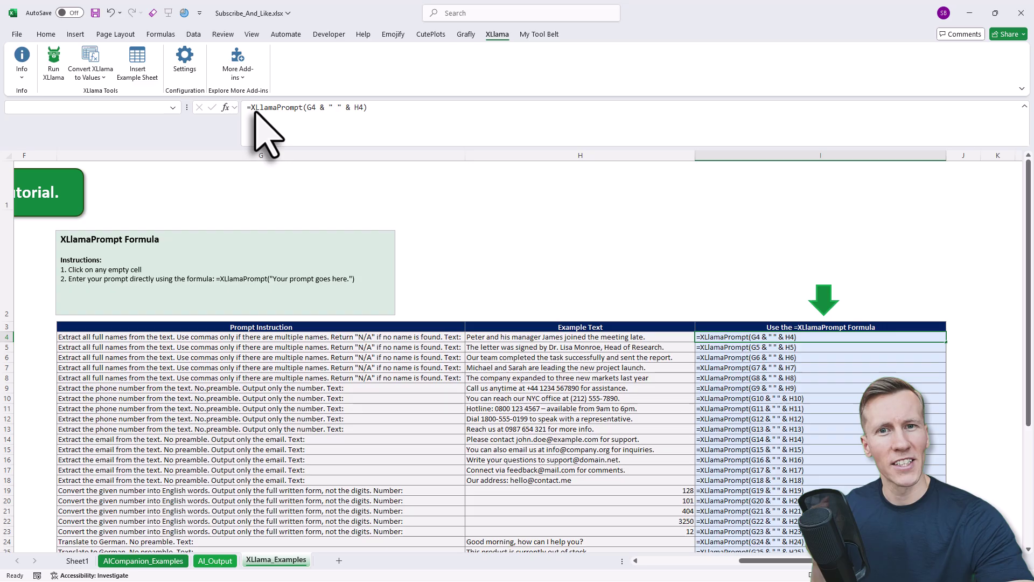
key("Return")
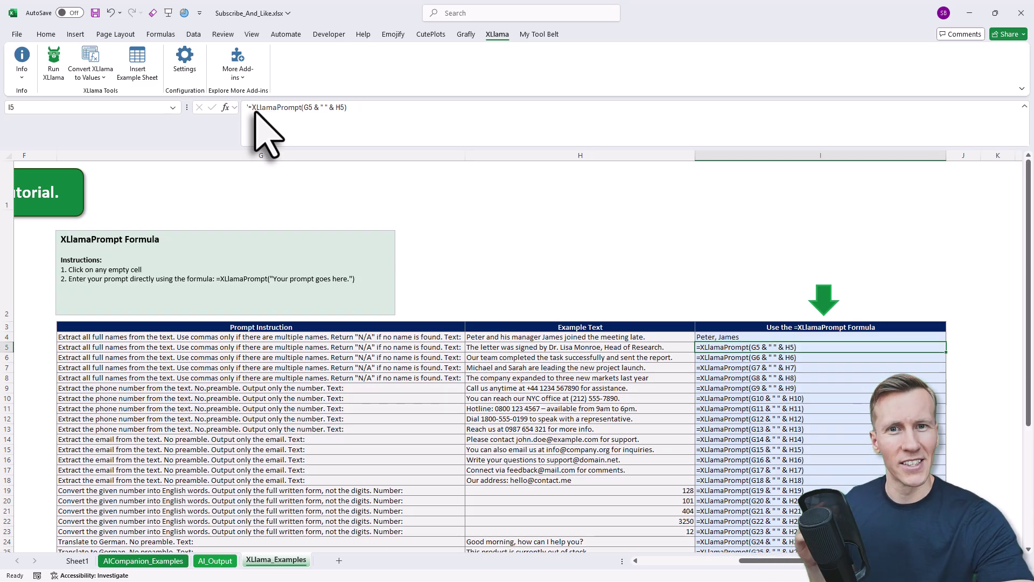
left_click(675, 368)
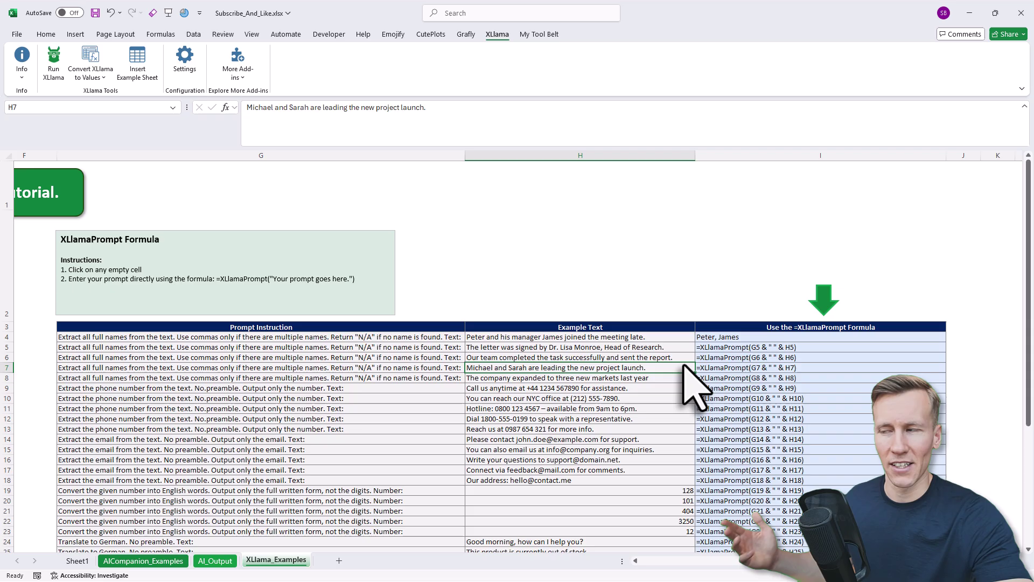
left_click(732, 338)
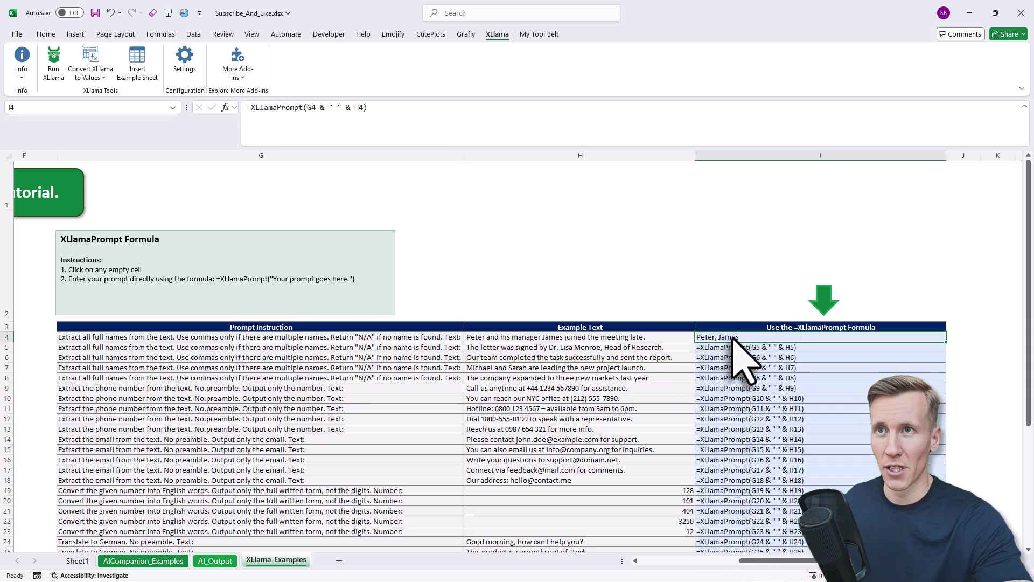
left_click(185, 57)
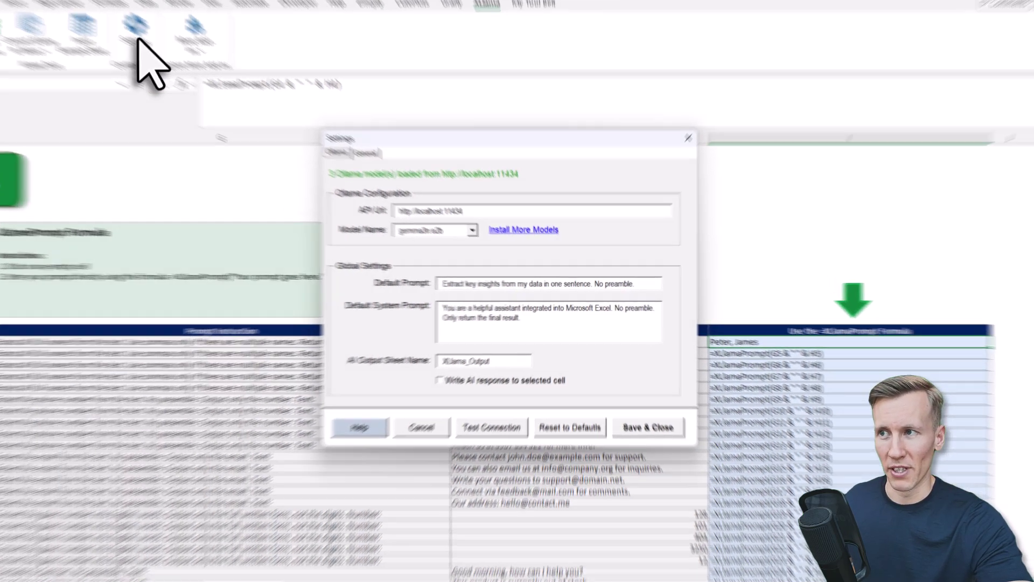